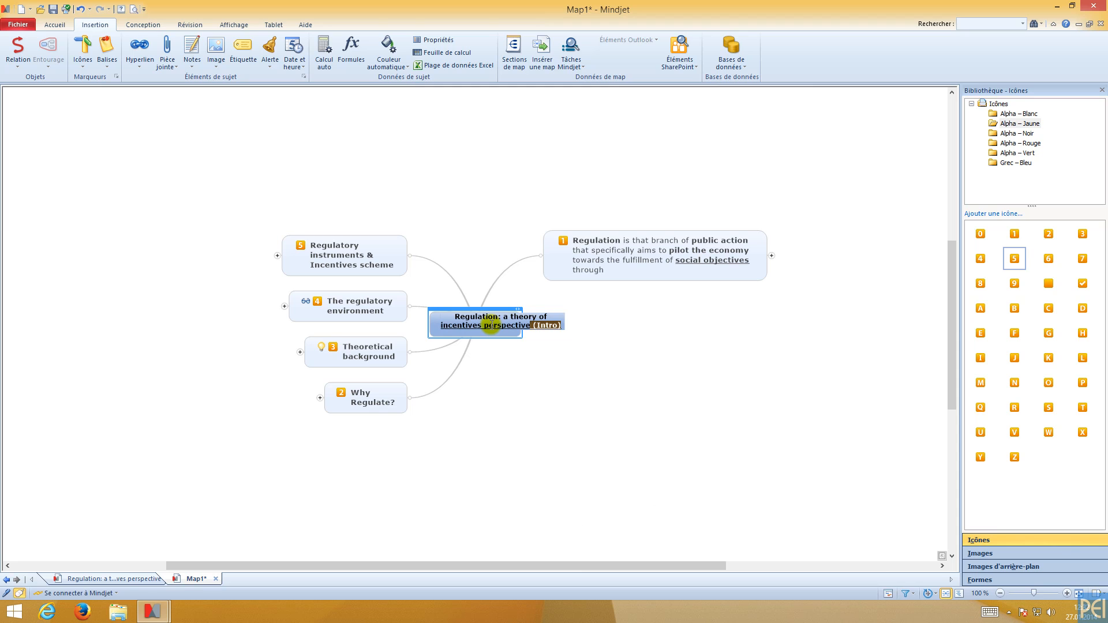
Remove the underline from "(Intro)" in the central topic and narrow the topic so its text wraps onto three lines.
key(ctrl+u)
key(Return)
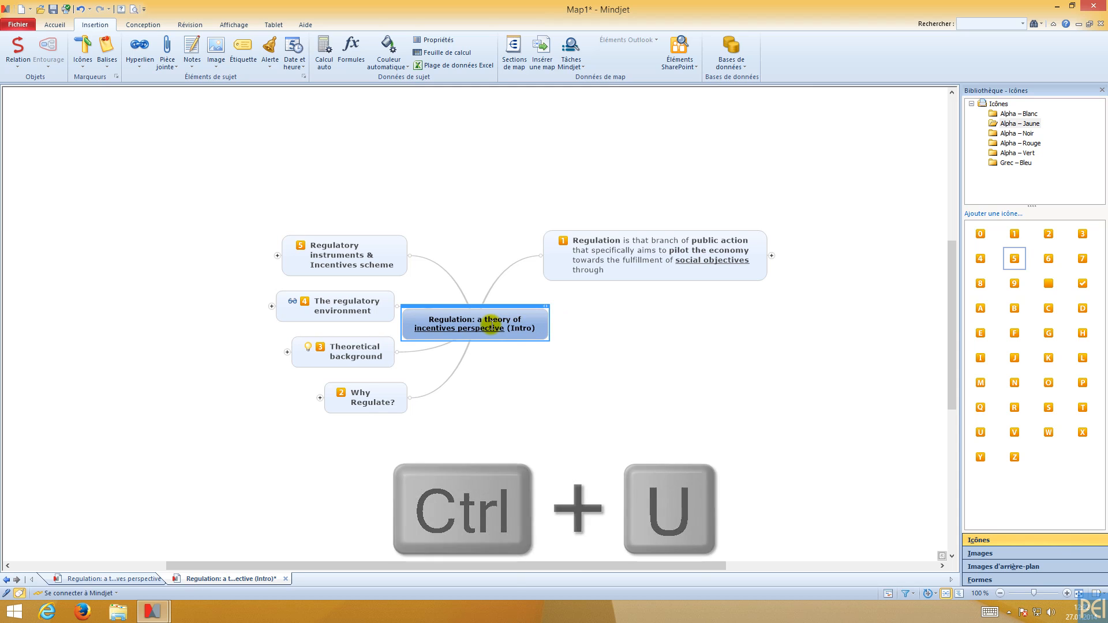
drag(548, 324, 515, 326)
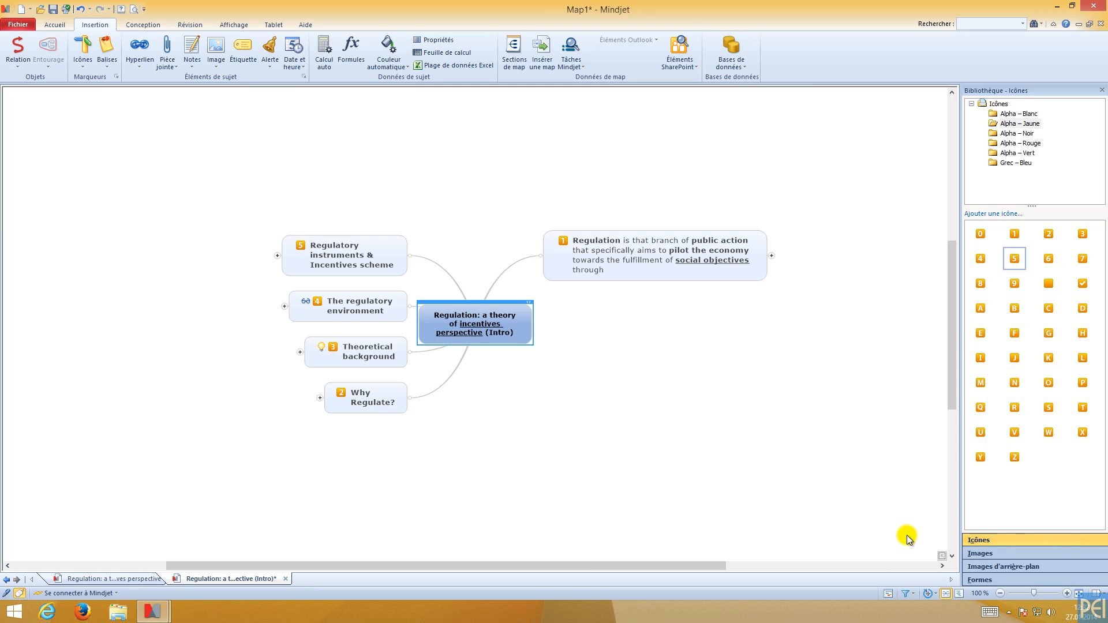
Show all levels of the map and check its page layout in an enlarged print preview.
click(936, 593)
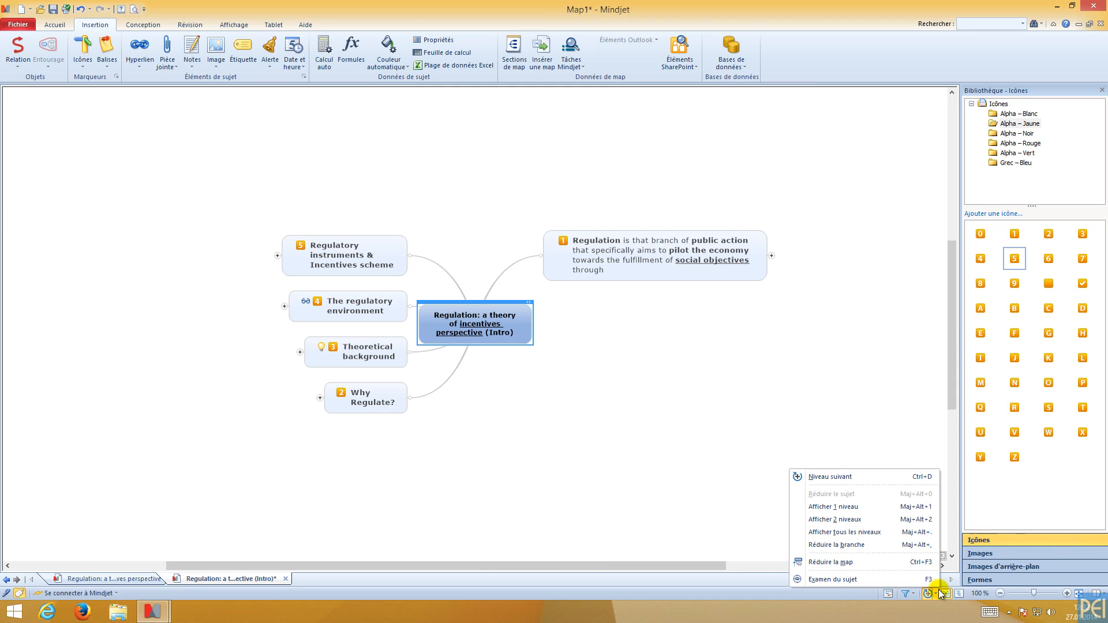
click(879, 530)
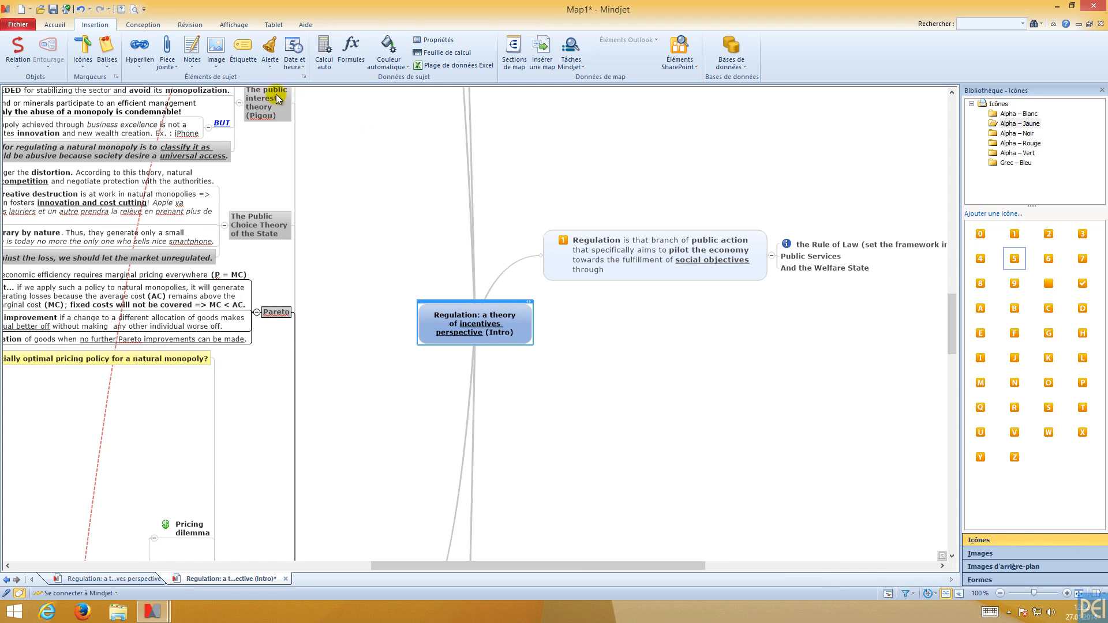
click(135, 10)
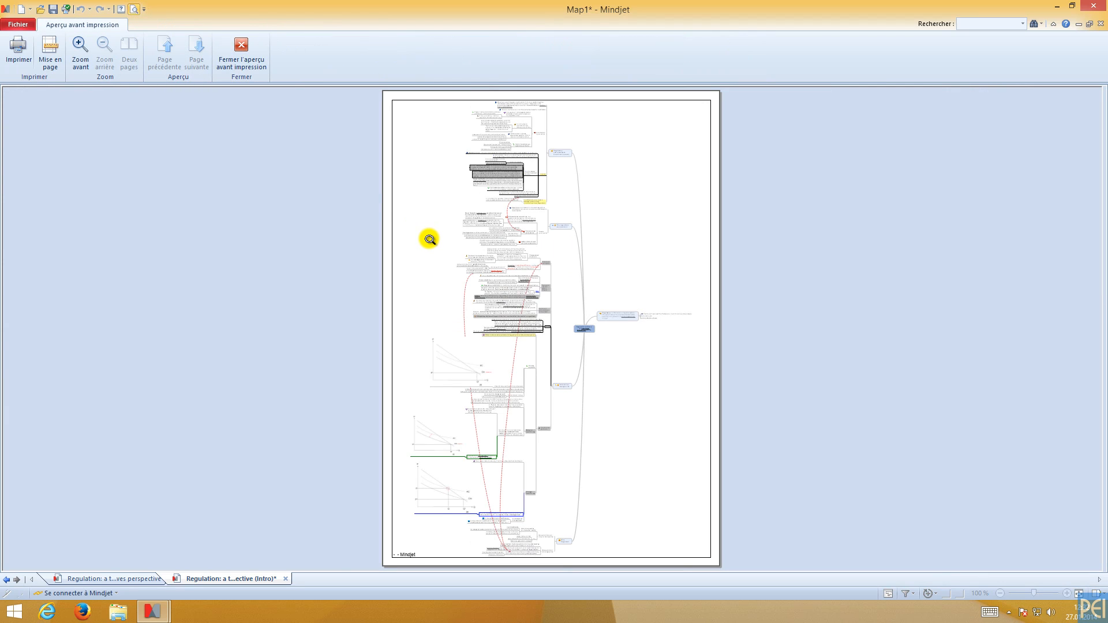
click(80, 47)
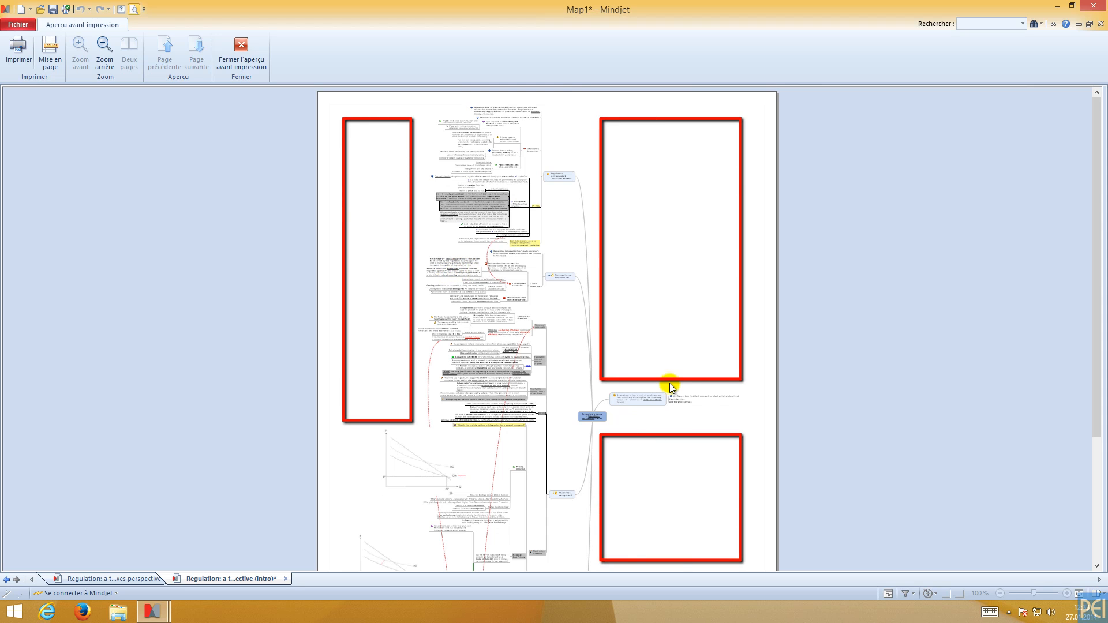
click(242, 61)
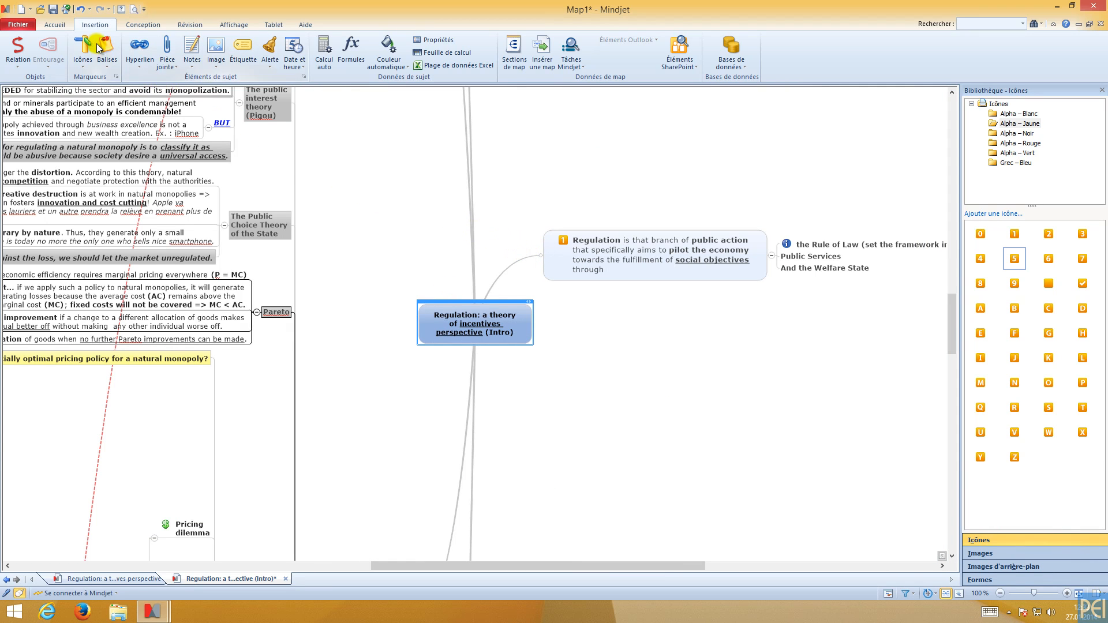
Balance the map's branches on both sides of the central topic and check the layout in the print preview.
click(60, 27)
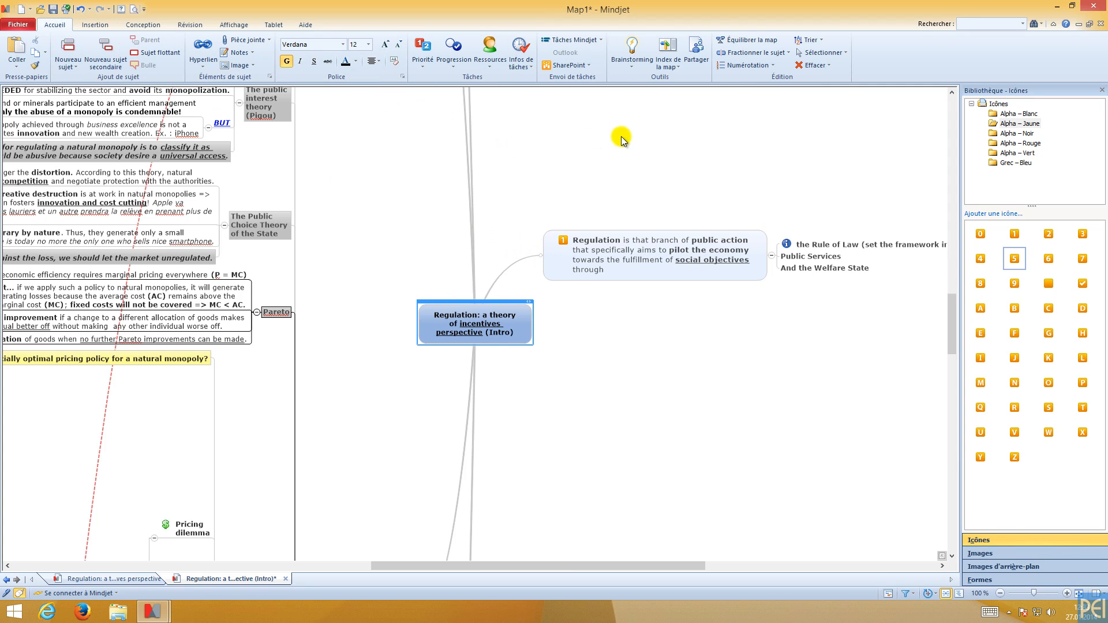
click(750, 40)
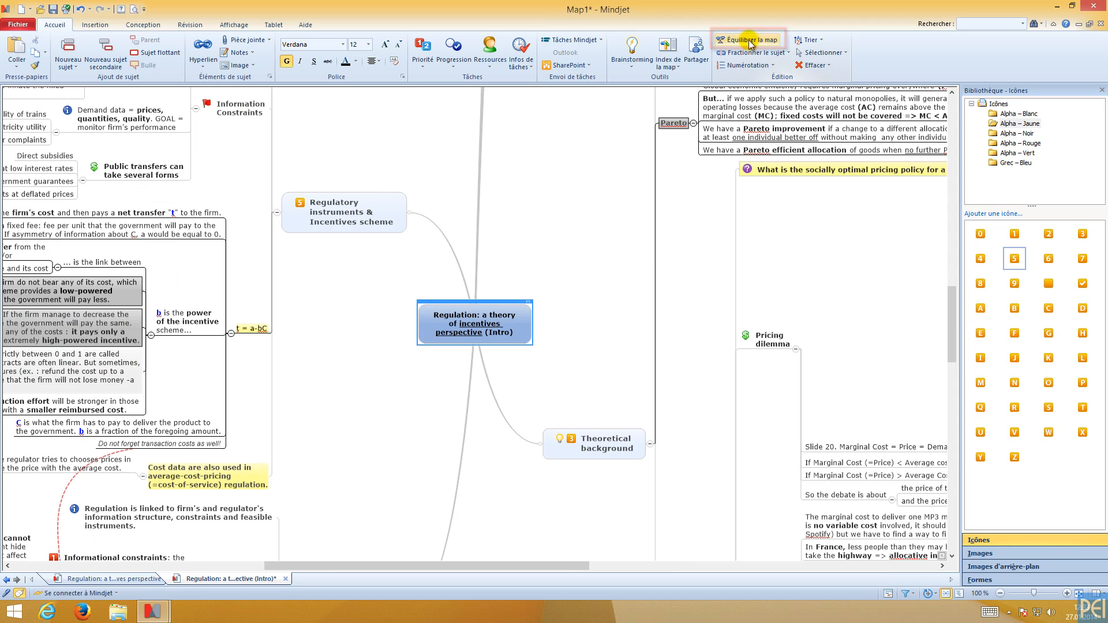
click(134, 10)
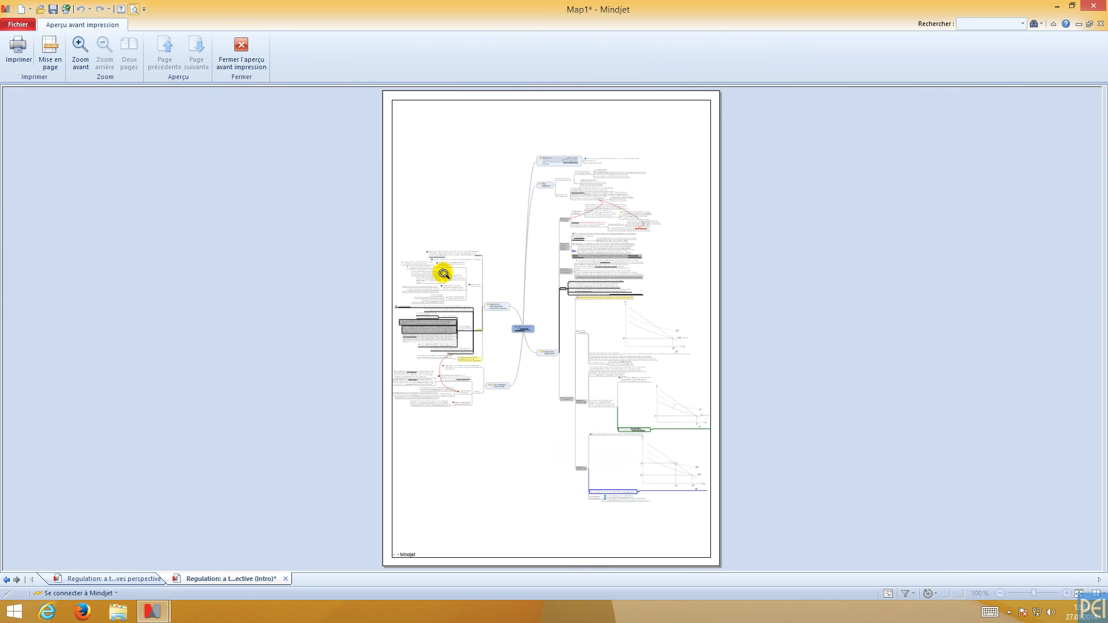
click(240, 49)
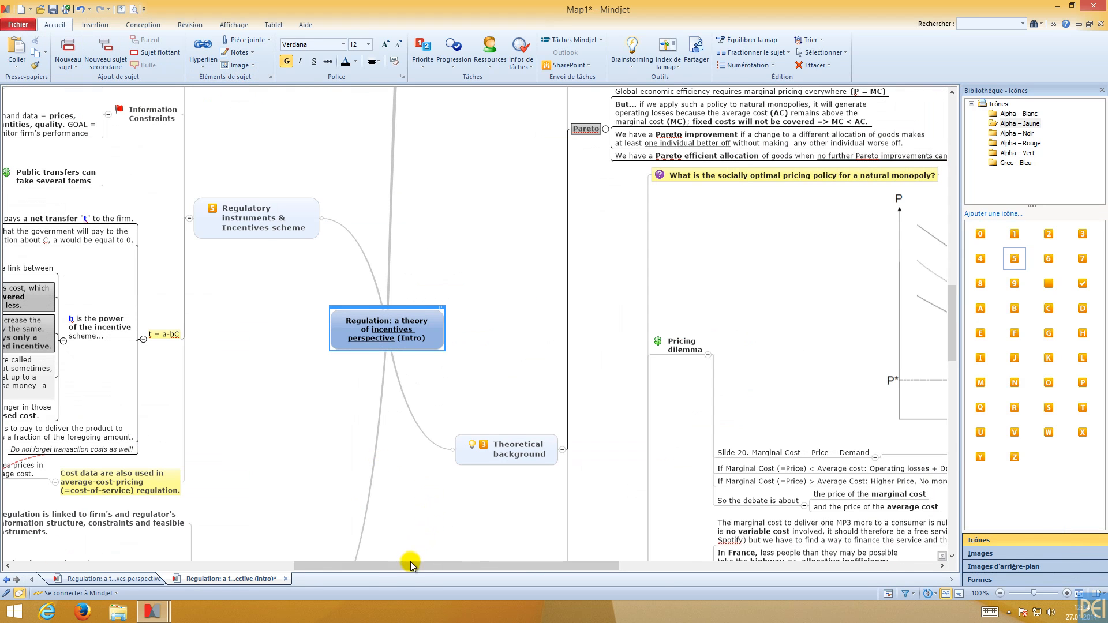
Collapse the graphs under the "Slide 20", "To prevent this, the regulator" and "Thus, the regulator allows" subtopics of The Pricing Question.
drag(404, 565, 583, 567)
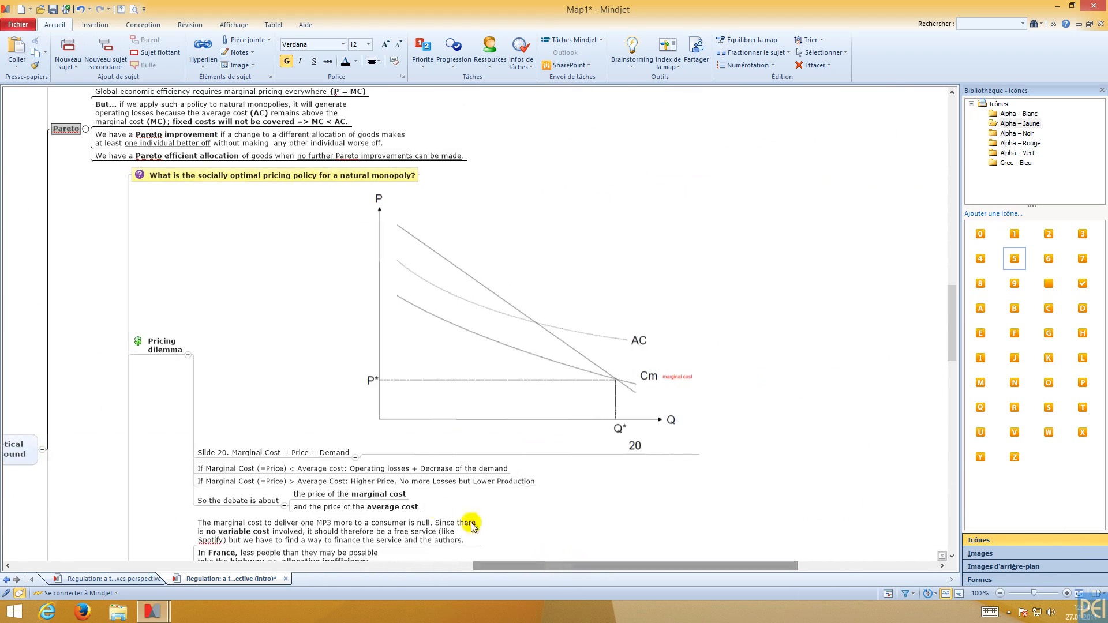
click(357, 458)
scroll(432, 401, down, 3)
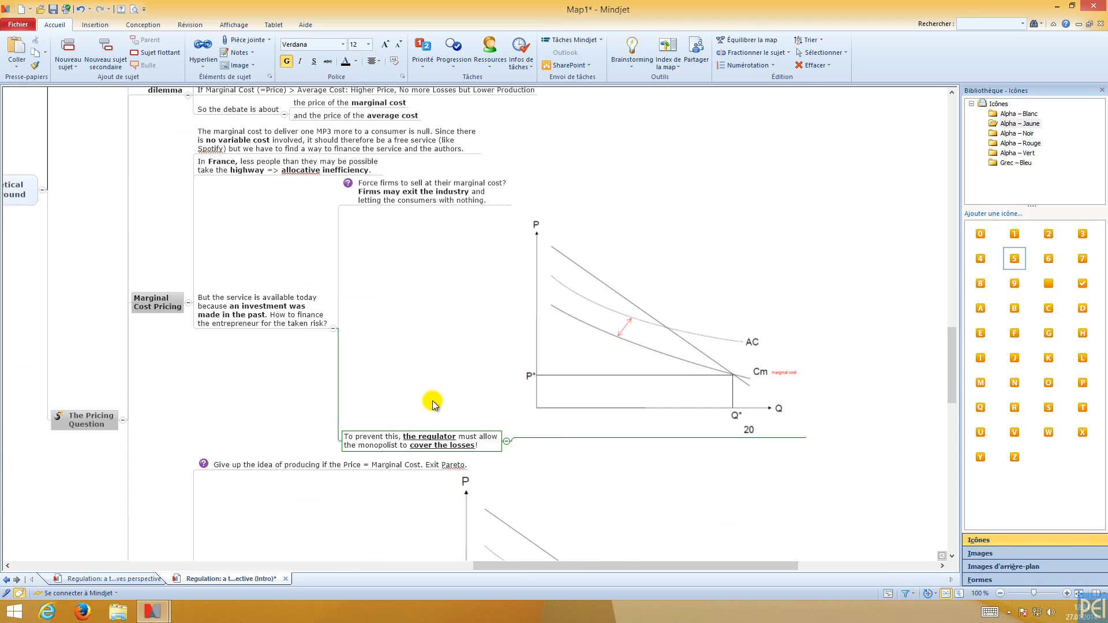
scroll(485, 421, down, 5)
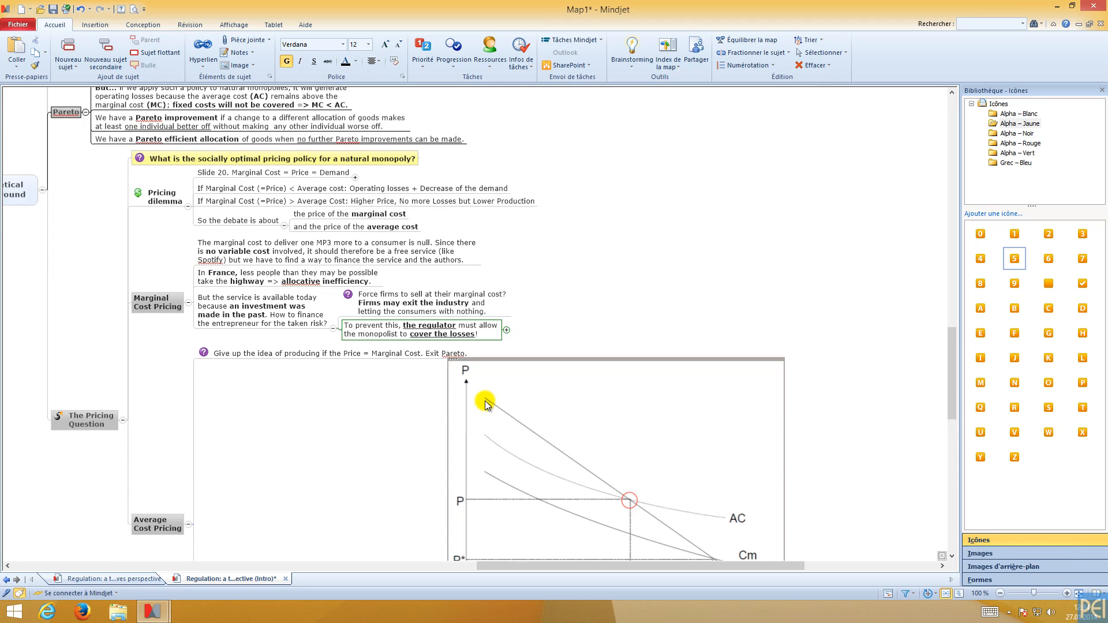
click(441, 380)
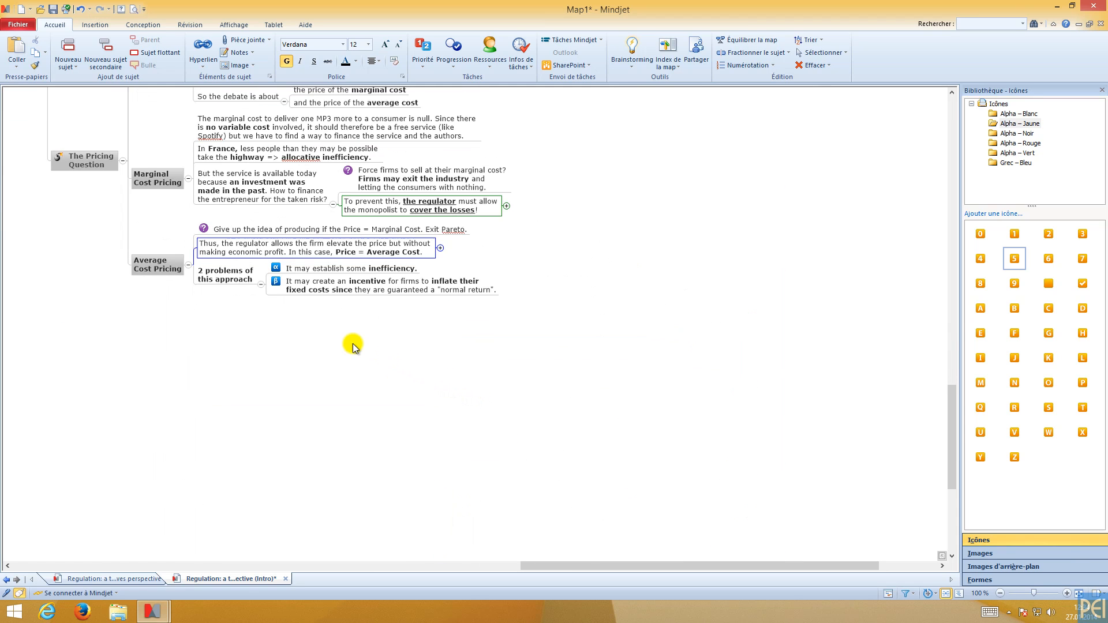
Examine the map's unused page space in the print preview.
scroll(346, 347, up, 5)
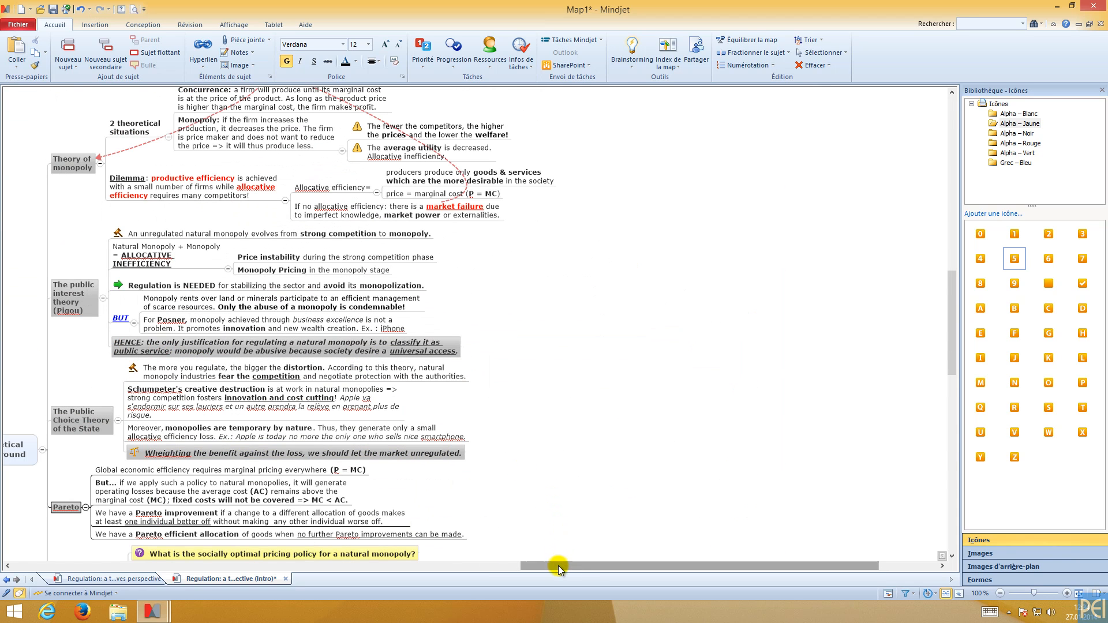
drag(559, 566, 288, 558)
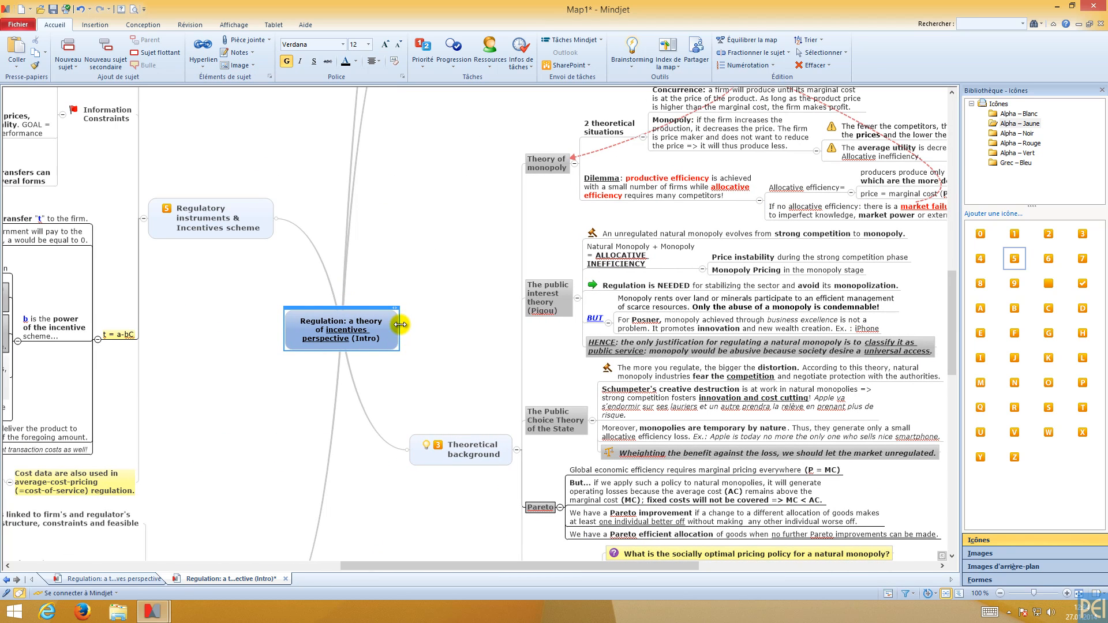
click(136, 10)
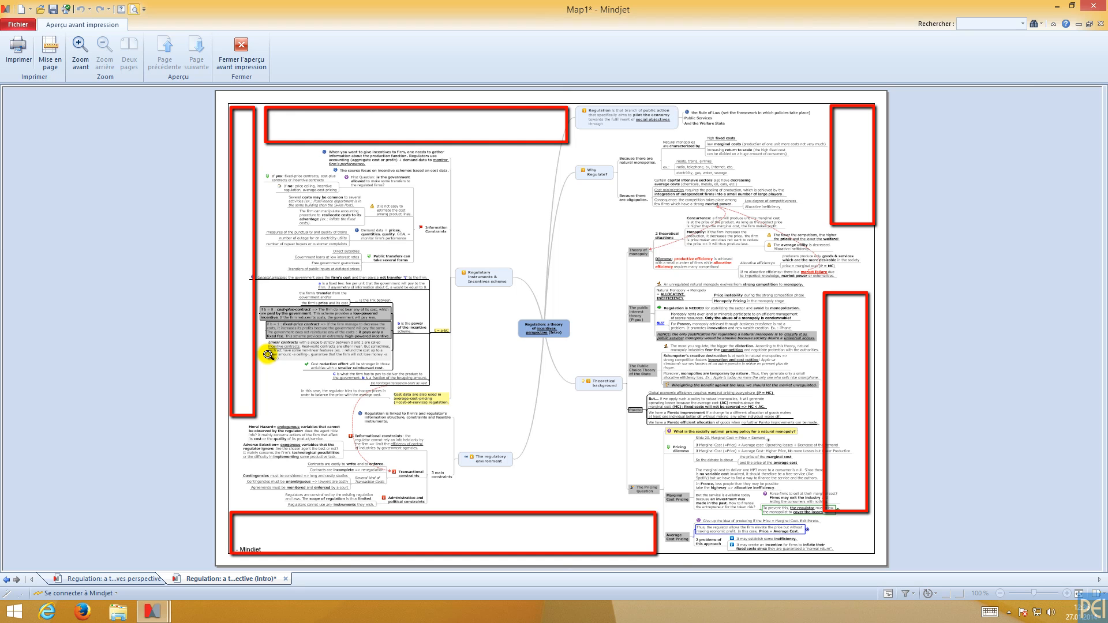
click(254, 53)
Move the "Regulatory instruments & Incentives scheme" and "The regulatory environment" topics closer to the central topic.
click(263, 228)
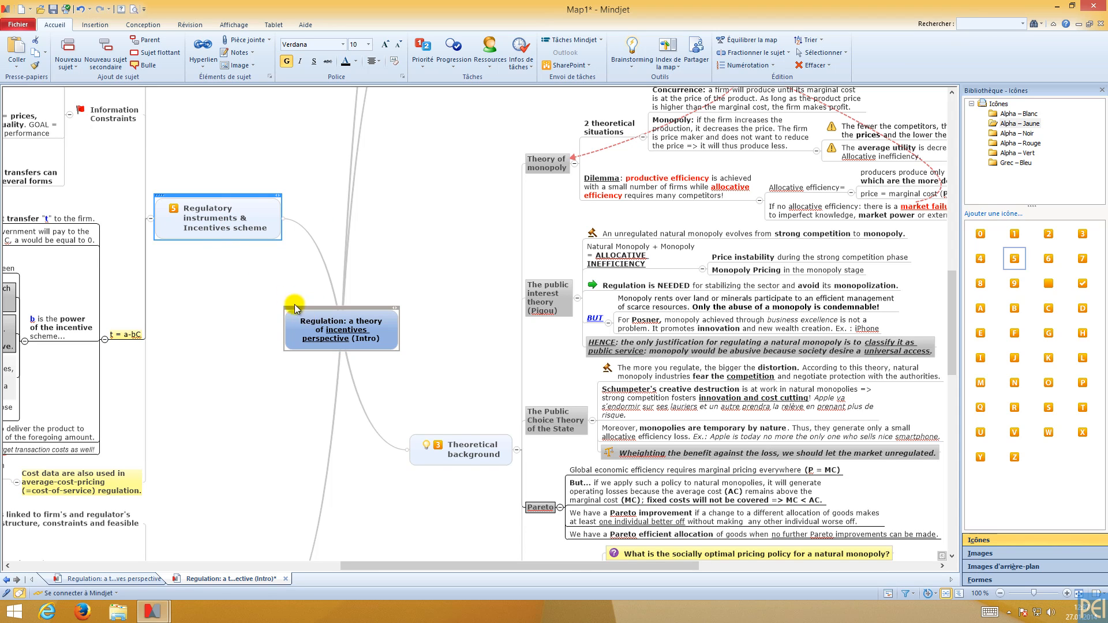
drag(209, 196, 265, 215)
scroll(274, 314, down, 5)
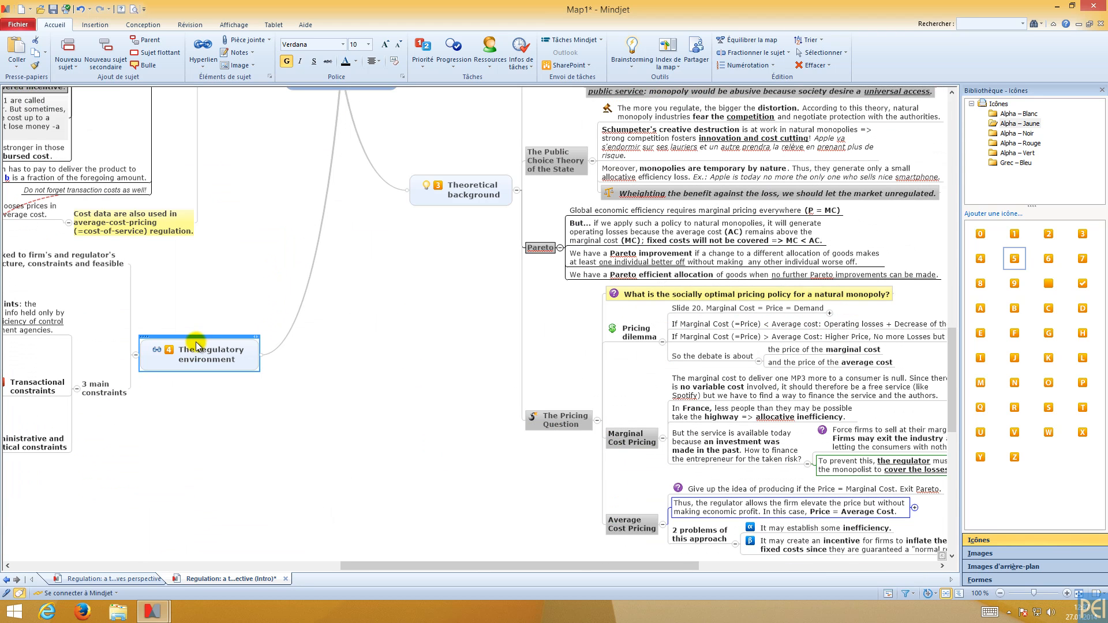
drag(181, 337, 341, 344)
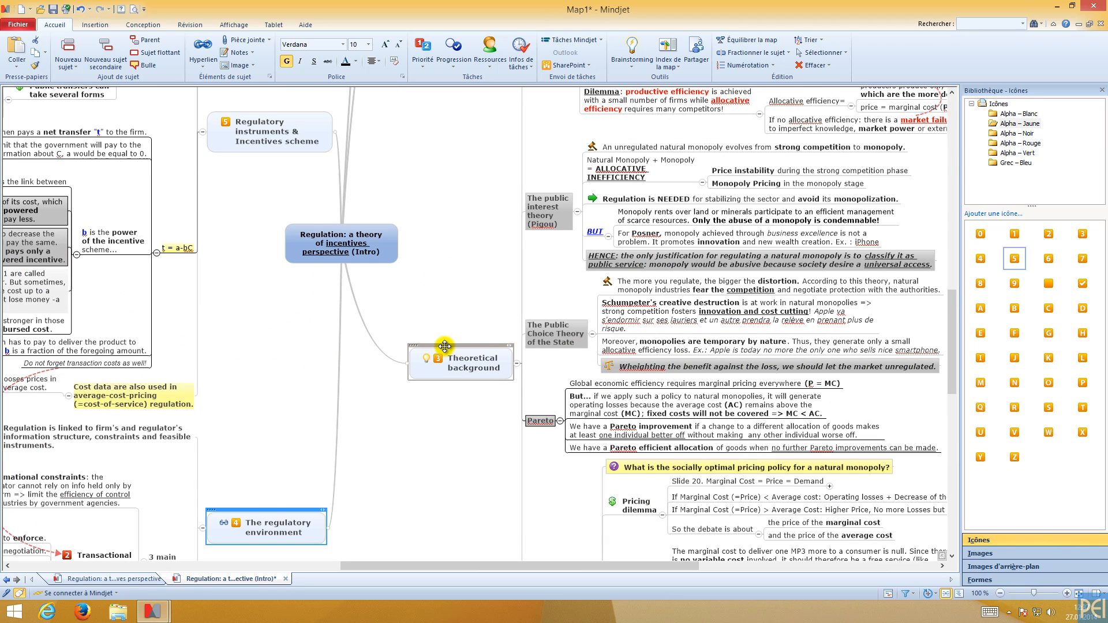
Move the "Theoretical background", "Why Regulate?" and "Regulation is that branch of public action" topics closer to the central topic.
drag(438, 349, 401, 344)
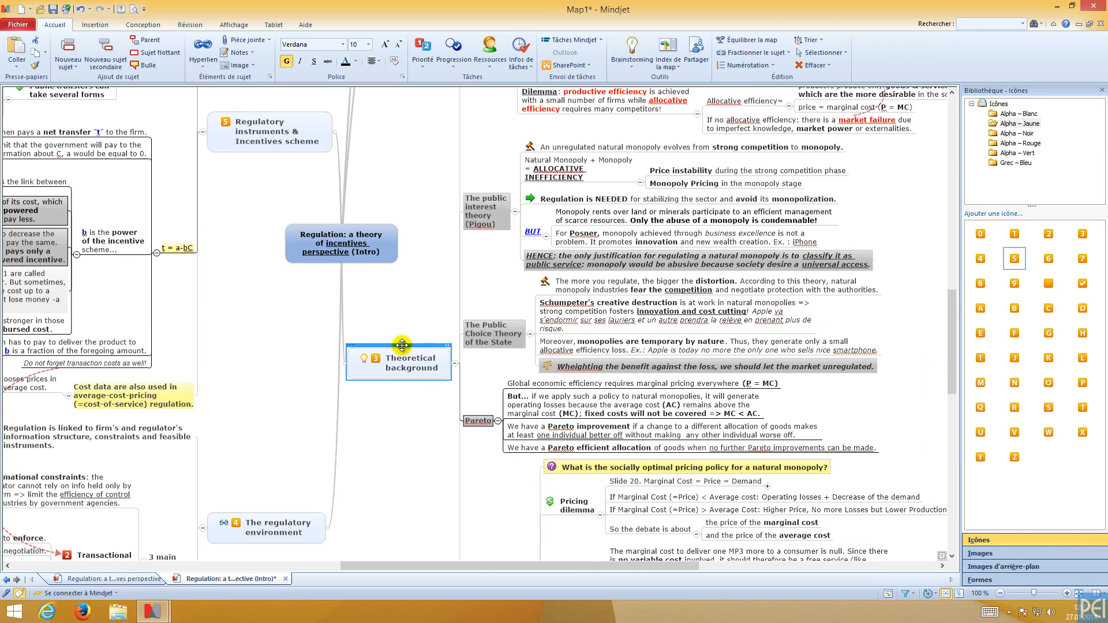
scroll(401, 344, up, 4)
drag(436, 257, 393, 243)
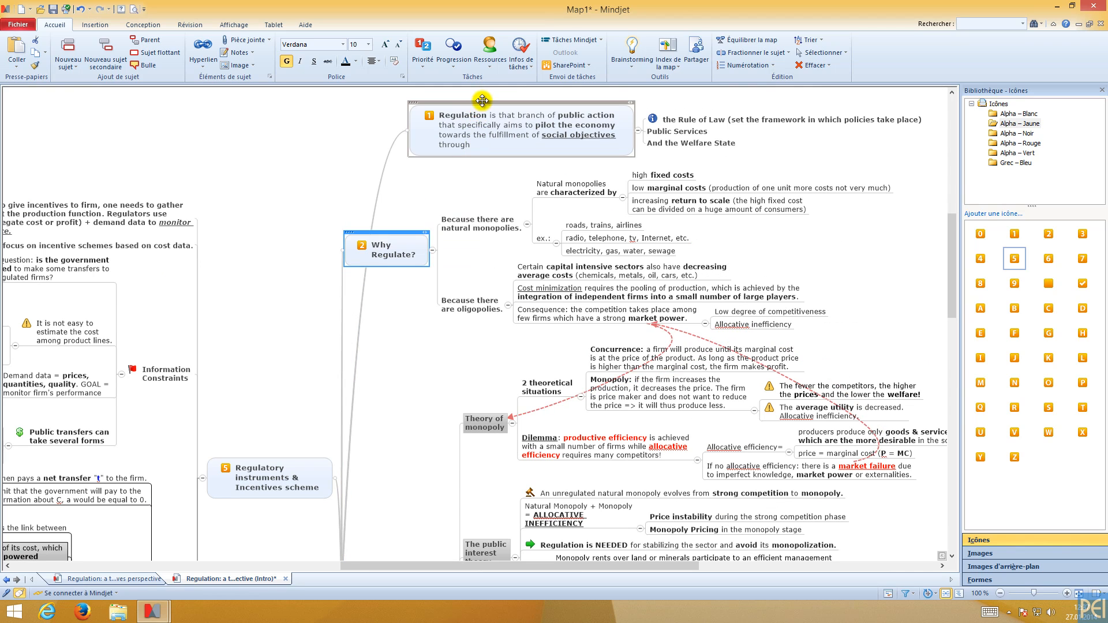
drag(479, 115, 455, 114)
click(397, 240)
drag(395, 234, 400, 231)
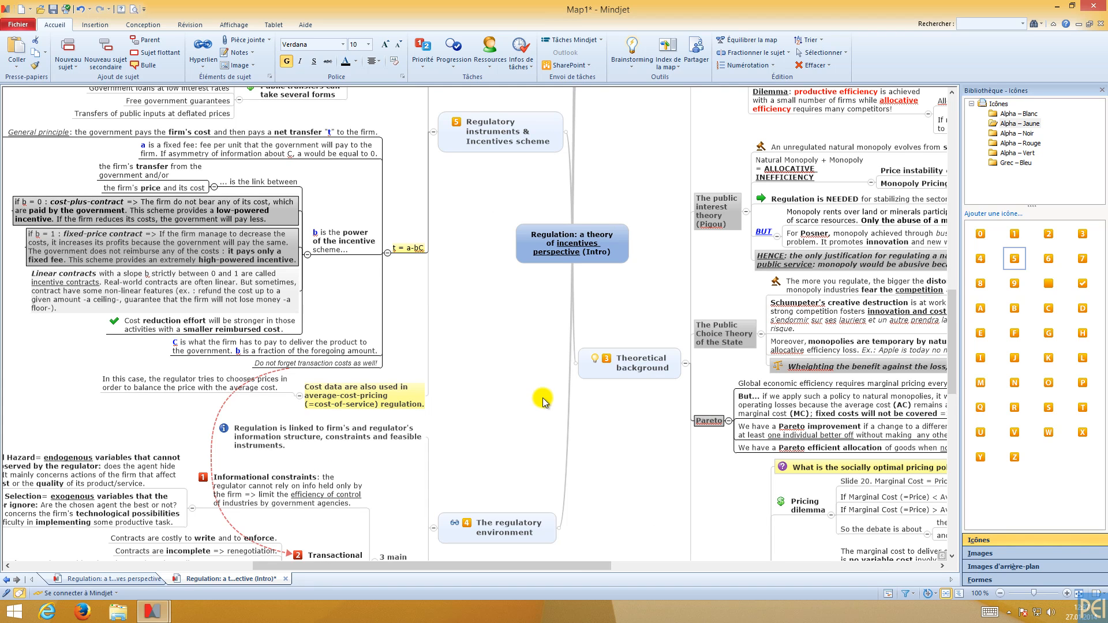
Widen the "When you want to give incentives to firm" subtopic to three text lines and the "First Question" subtopic to two.
scroll(444, 372, up, 5)
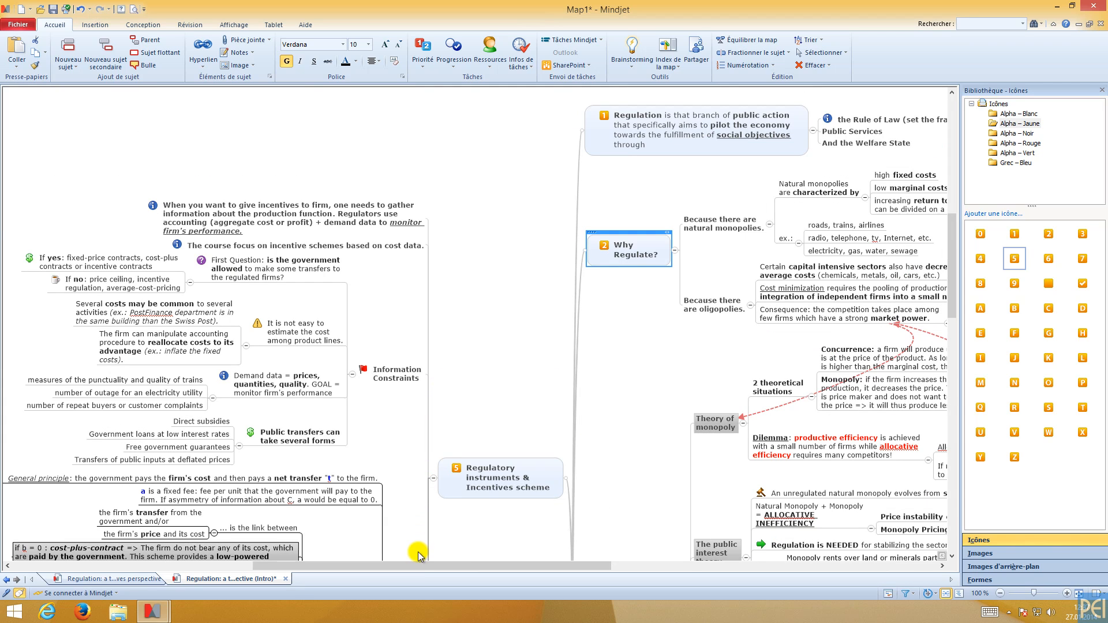
drag(415, 566, 384, 567)
click(303, 224)
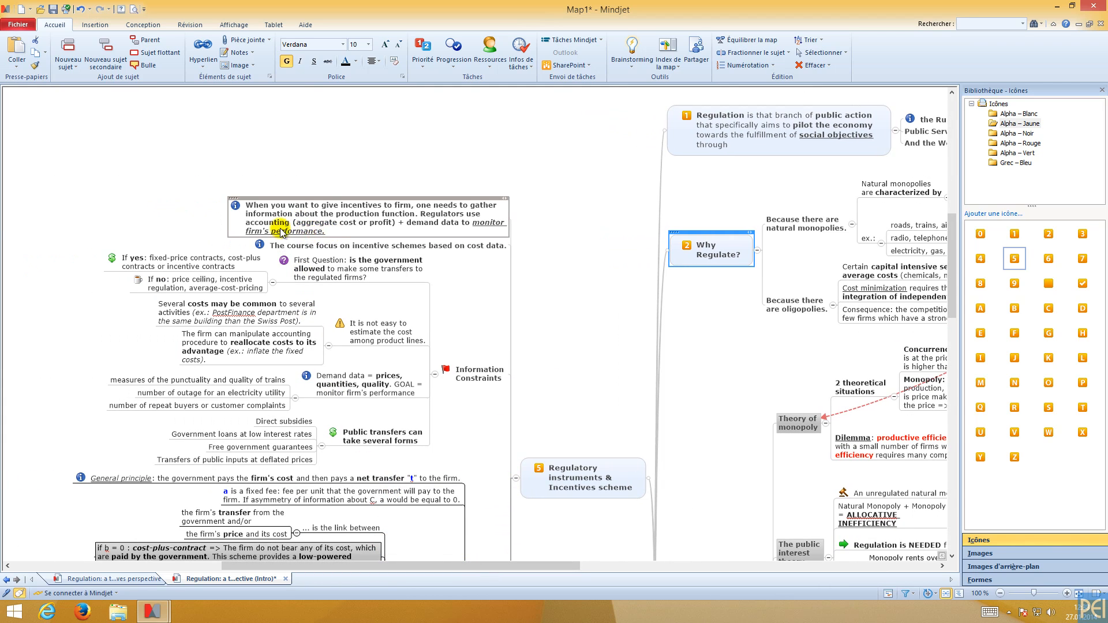
drag(227, 223, 196, 219)
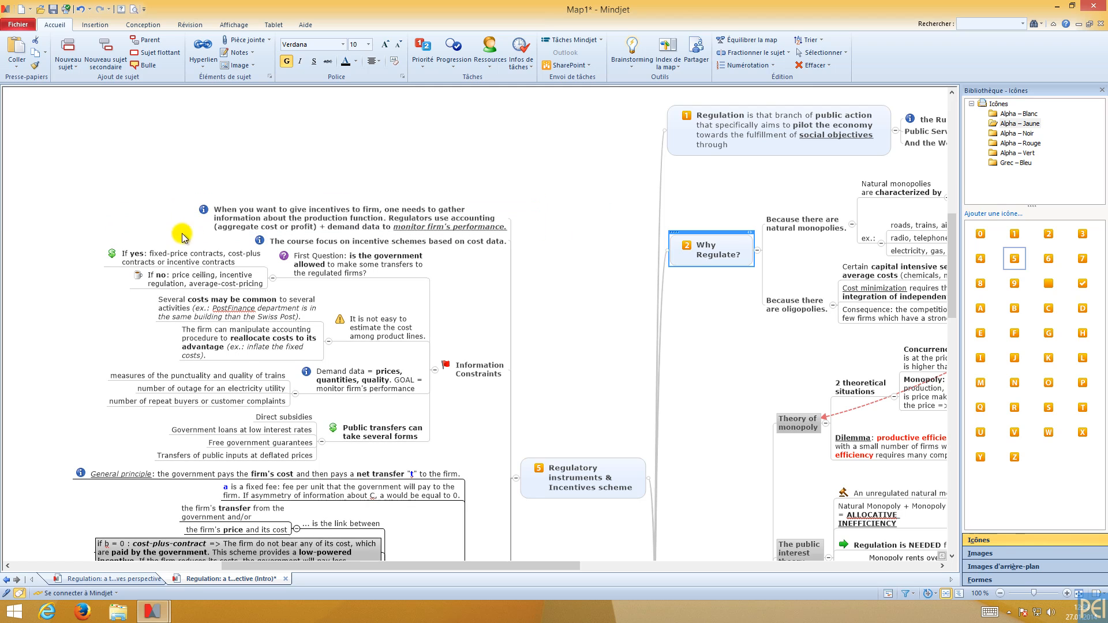
click(277, 266)
drag(274, 266, 236, 264)
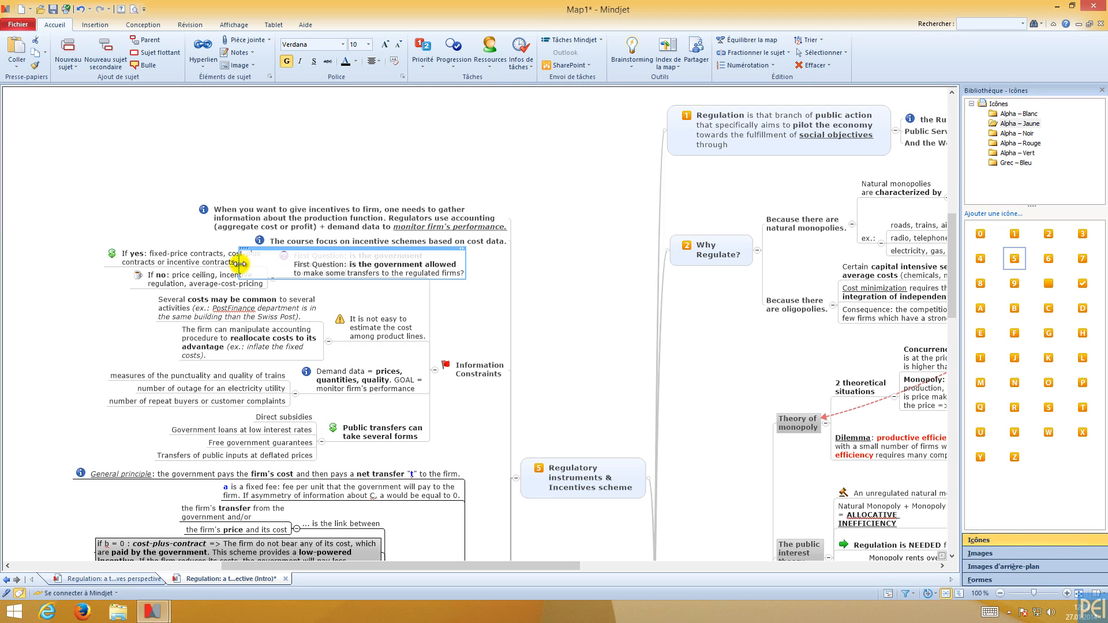
Widen the "The firm can manipulate accounting procedure" and "Several costs may be common" subtopics so each takes two text lines.
scroll(249, 310, down, 3)
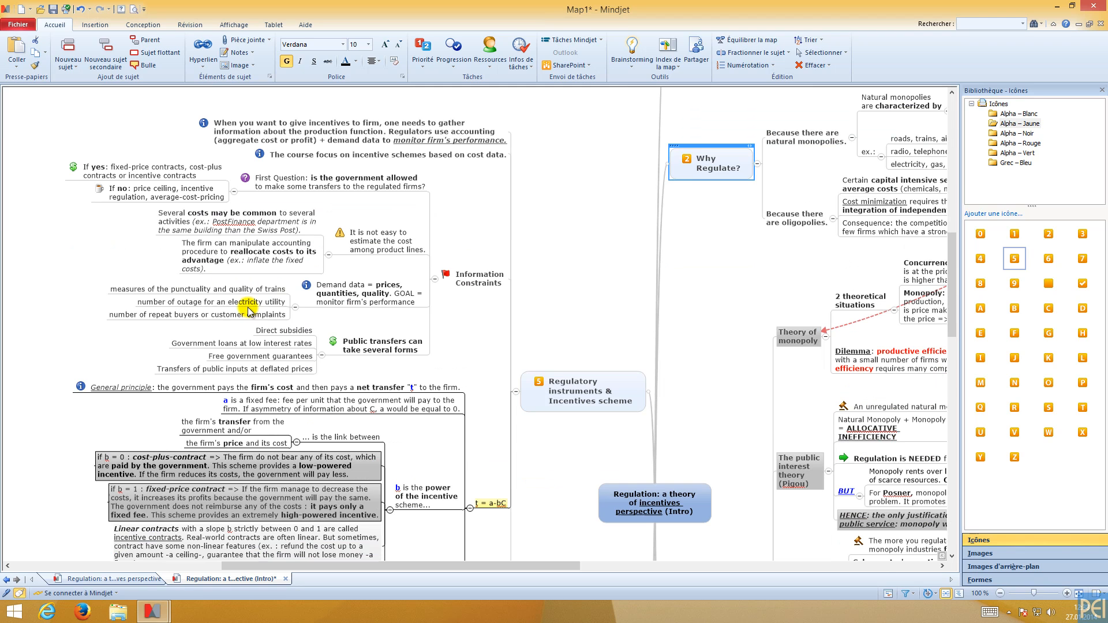
click(180, 257)
drag(177, 256, 97, 253)
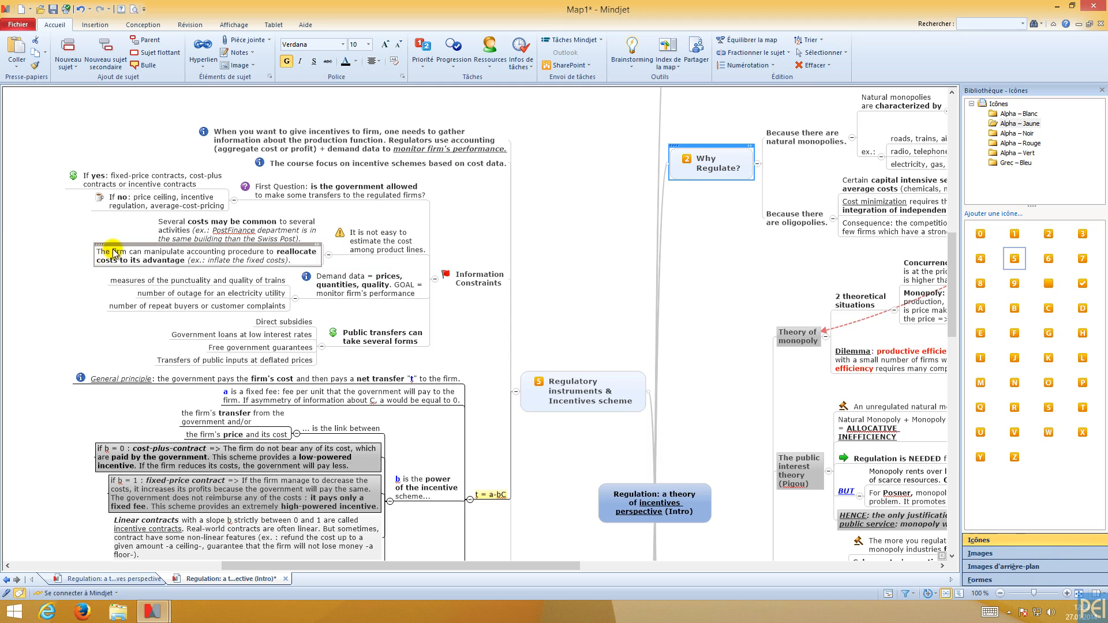
click(157, 227)
drag(157, 230, 66, 231)
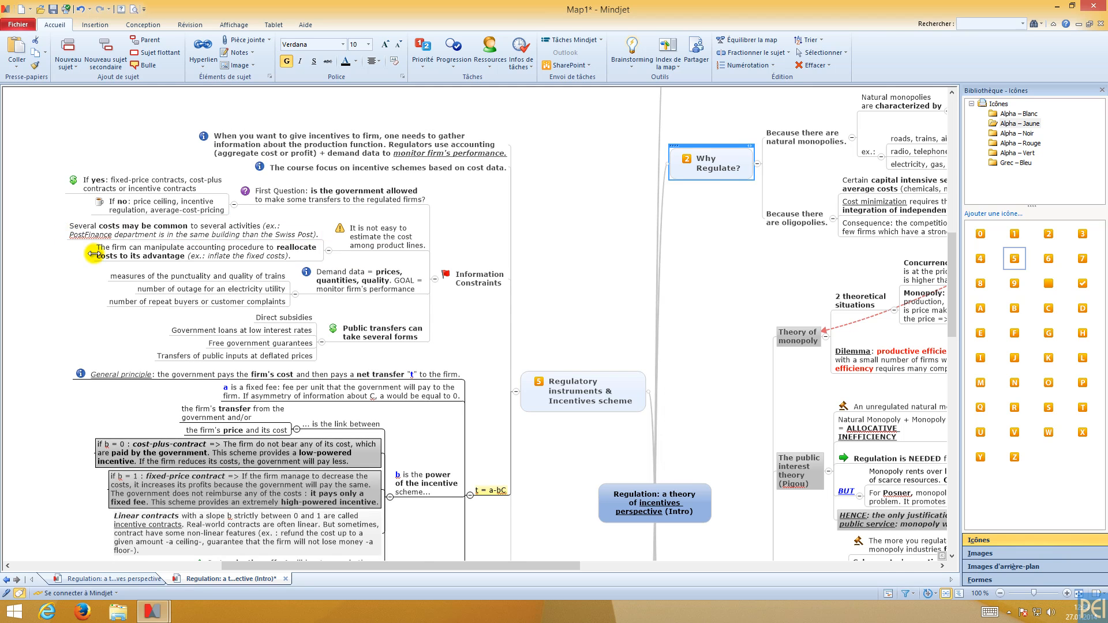
Widen the "the firm's transfer" subtopic to one text line and the "Linear contracts" subtopic to four lines.
scroll(75, 231, down, 3)
click(196, 240)
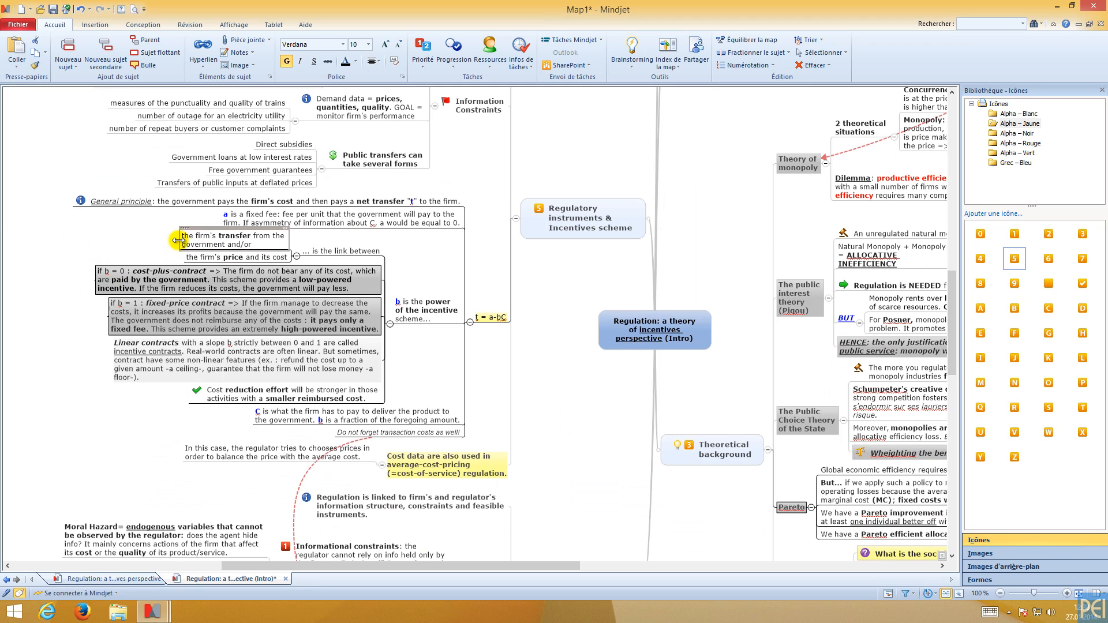
drag(177, 240, 83, 240)
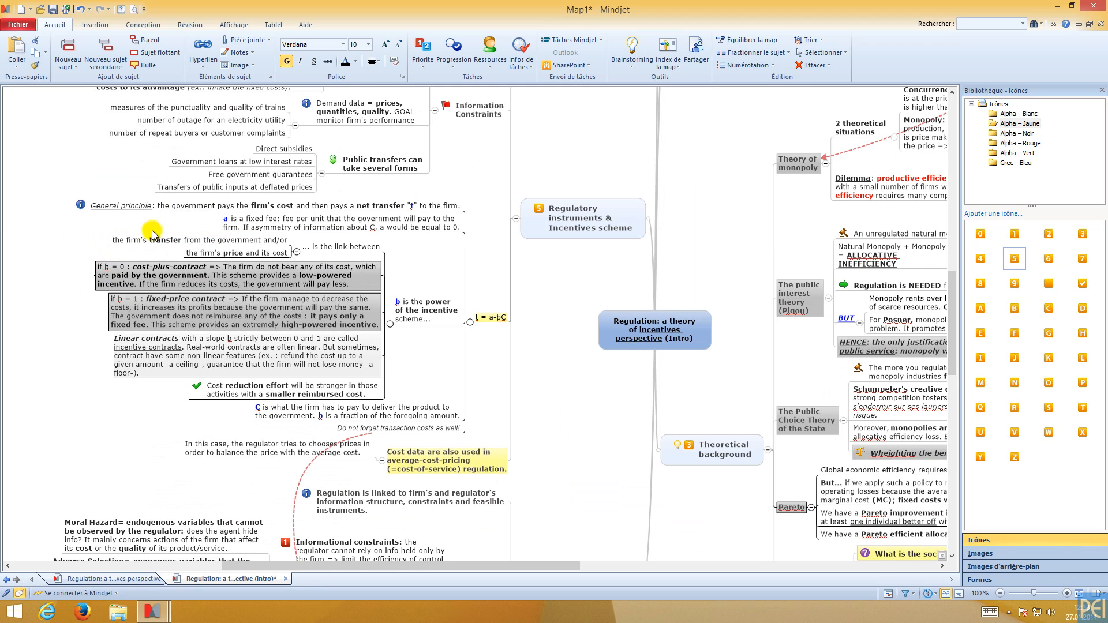
scroll(83, 241, down, 2)
click(118, 268)
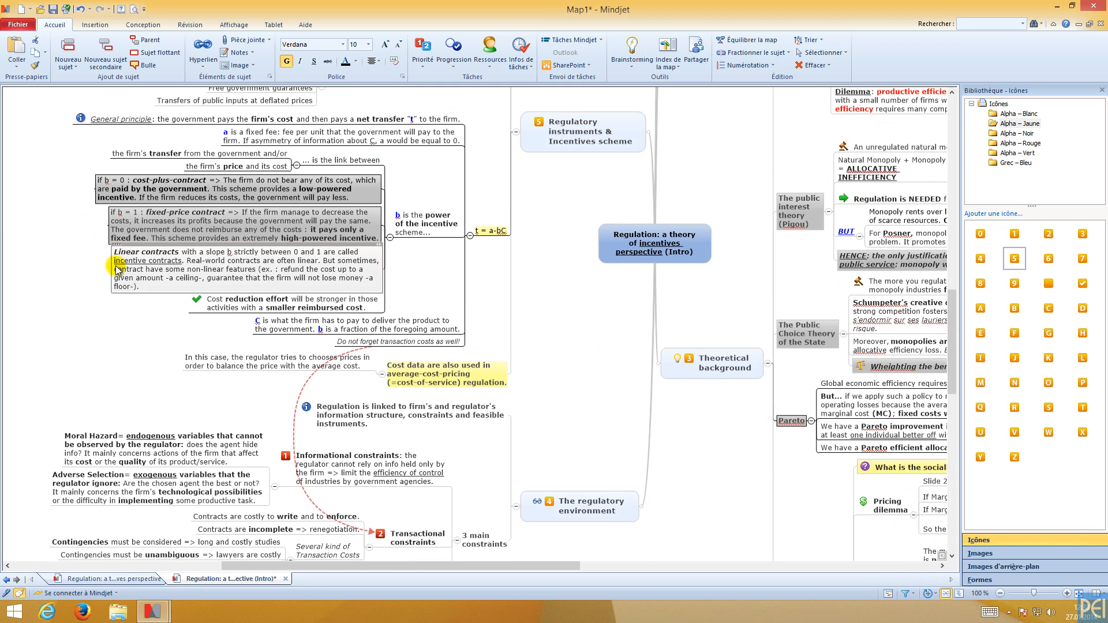
drag(112, 266, 96, 264)
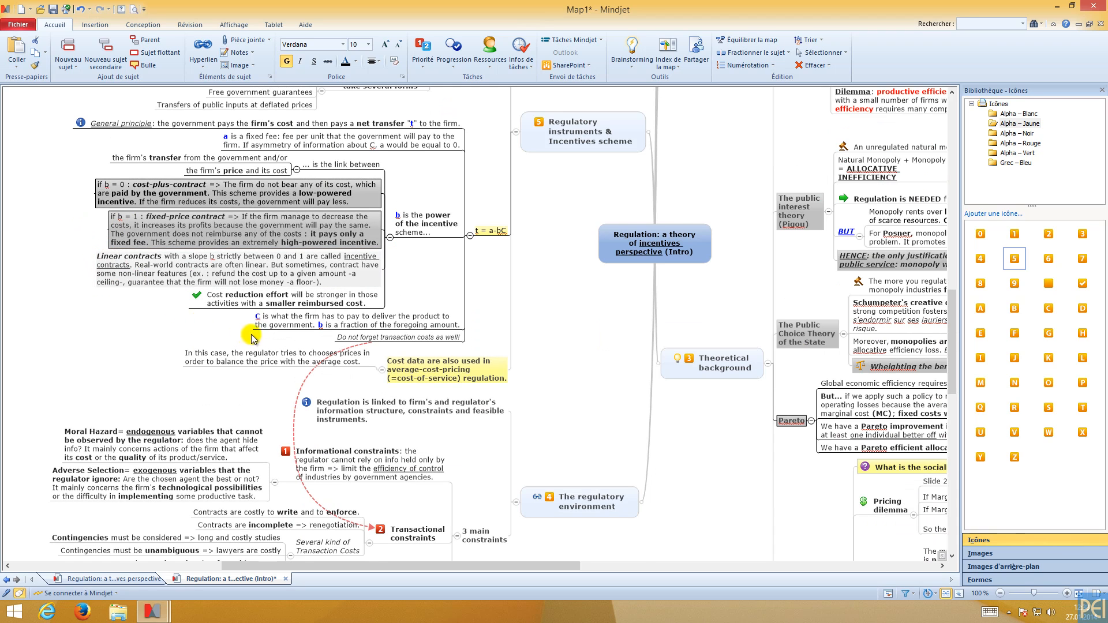
Widen the "Regulation is linked to firm's and regulator's information structure" topic so its text takes two lines.
scroll(254, 335, down, 4)
click(208, 340)
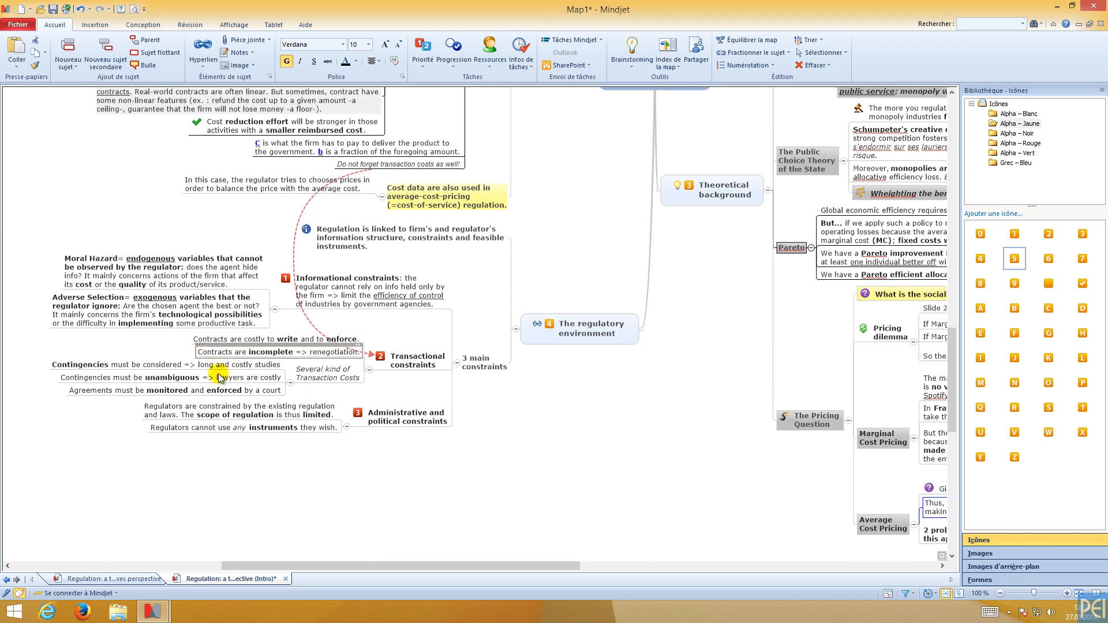
click(311, 250)
drag(299, 242, 257, 243)
scroll(372, 378, up, 2)
scroll(372, 378, up, 4)
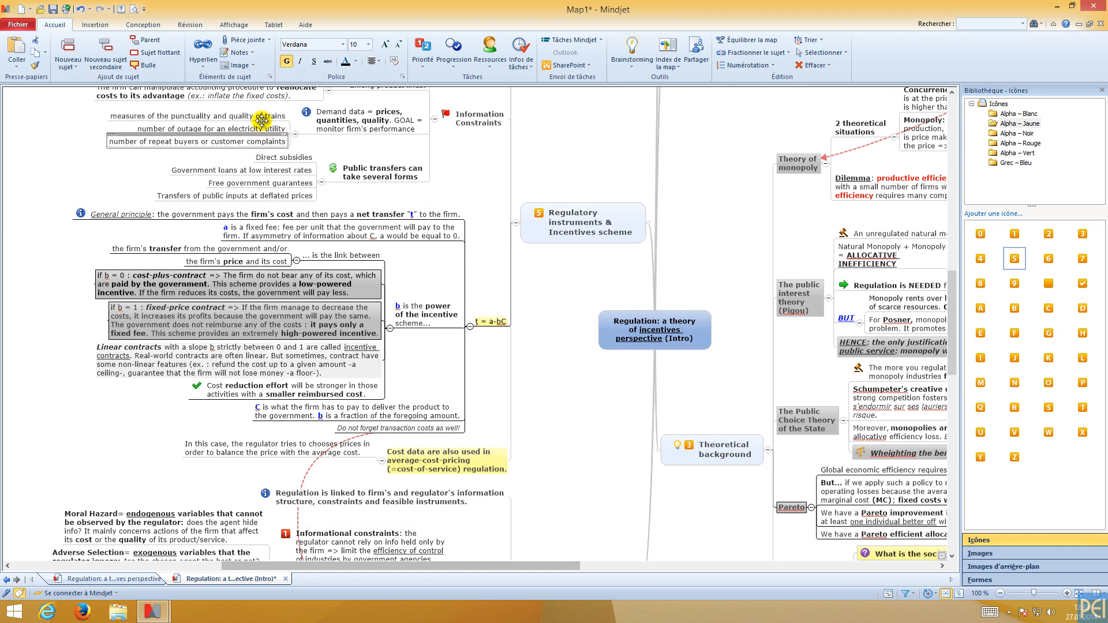
Widen the "Regulation is that branch of public action" topic so its text takes three lines.
drag(485, 565, 663, 507)
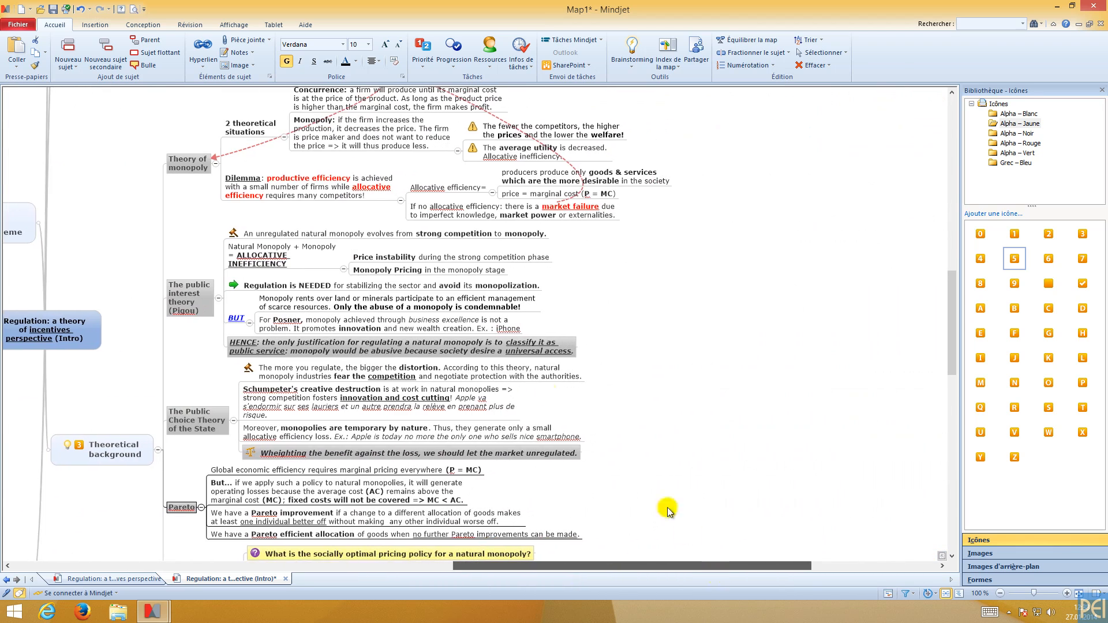
scroll(663, 508, up, 6)
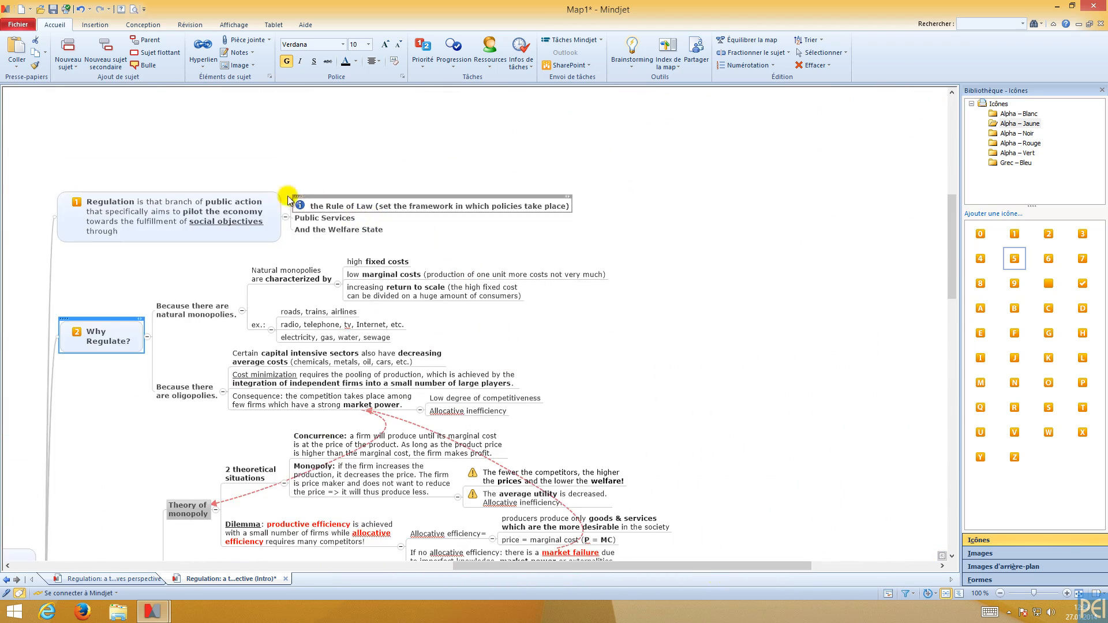
drag(282, 226, 302, 223)
scroll(267, 266, down, 3)
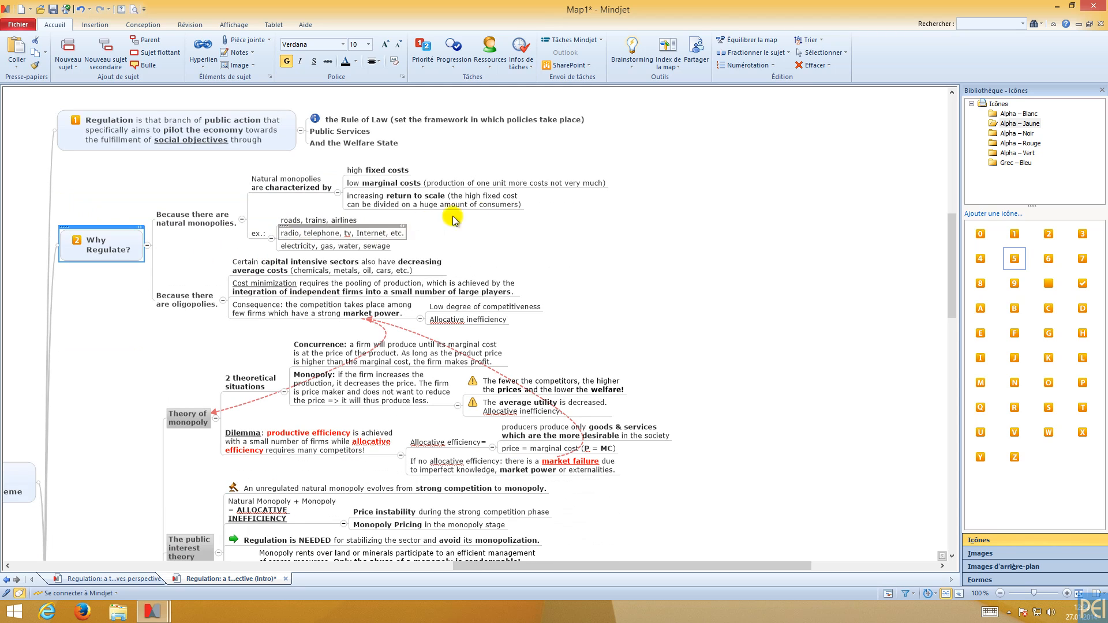
Widen the "Concurrence" subtopic under "2 theoretical situations" so its text takes two lines.
scroll(524, 204, down, 3)
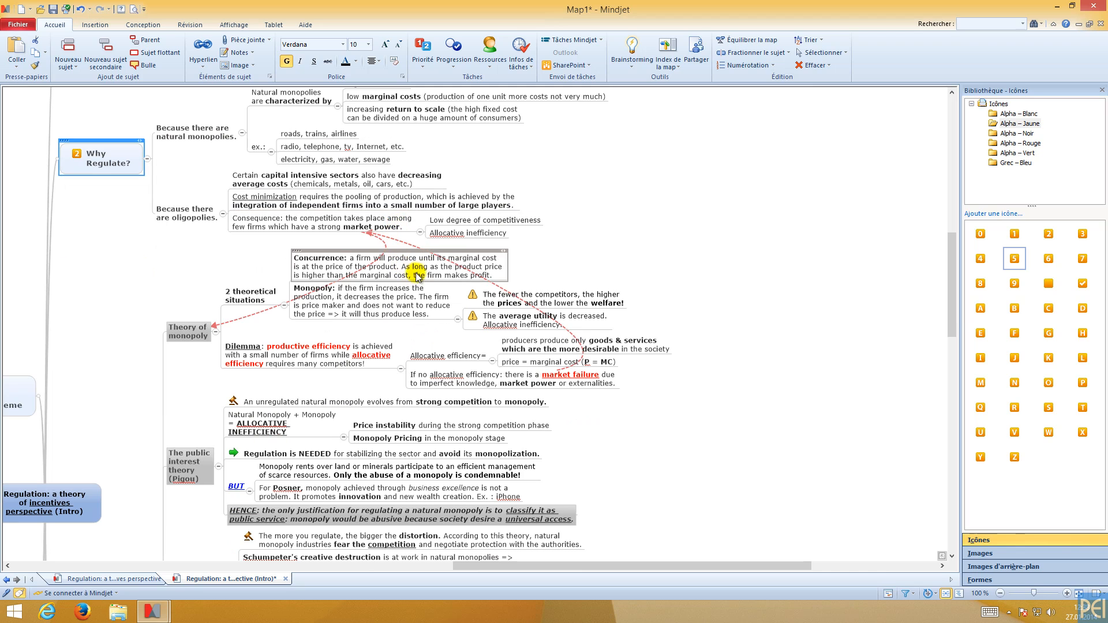
drag(505, 267, 609, 267)
scroll(378, 353, down, 3)
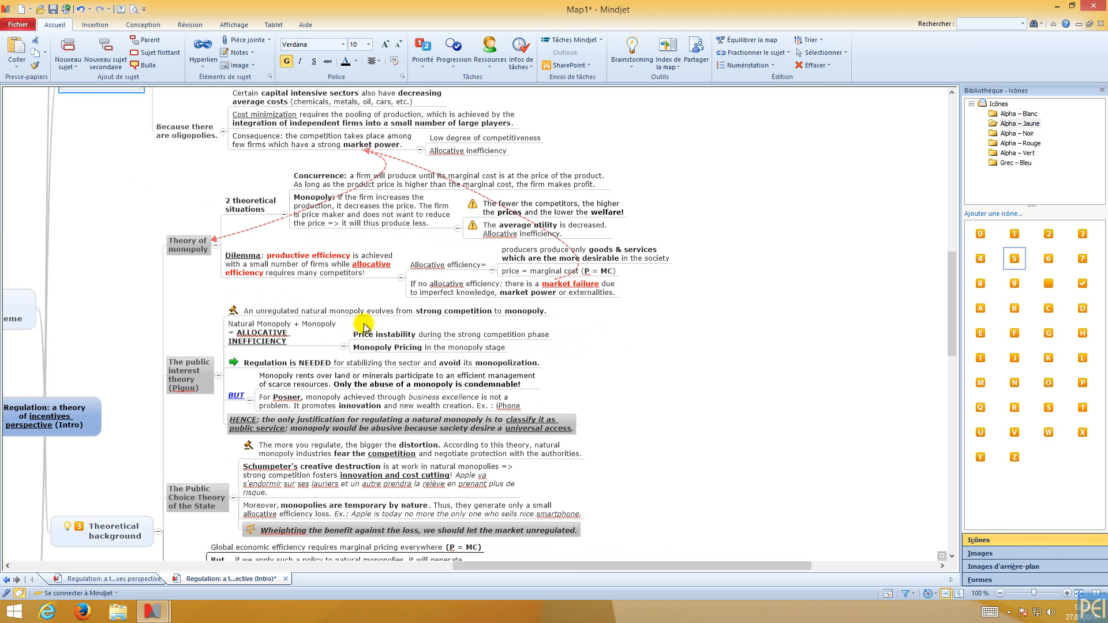
Widen the "Schumpeter's creative destruction" subtopic so its text takes three lines.
scroll(354, 325, down, 3)
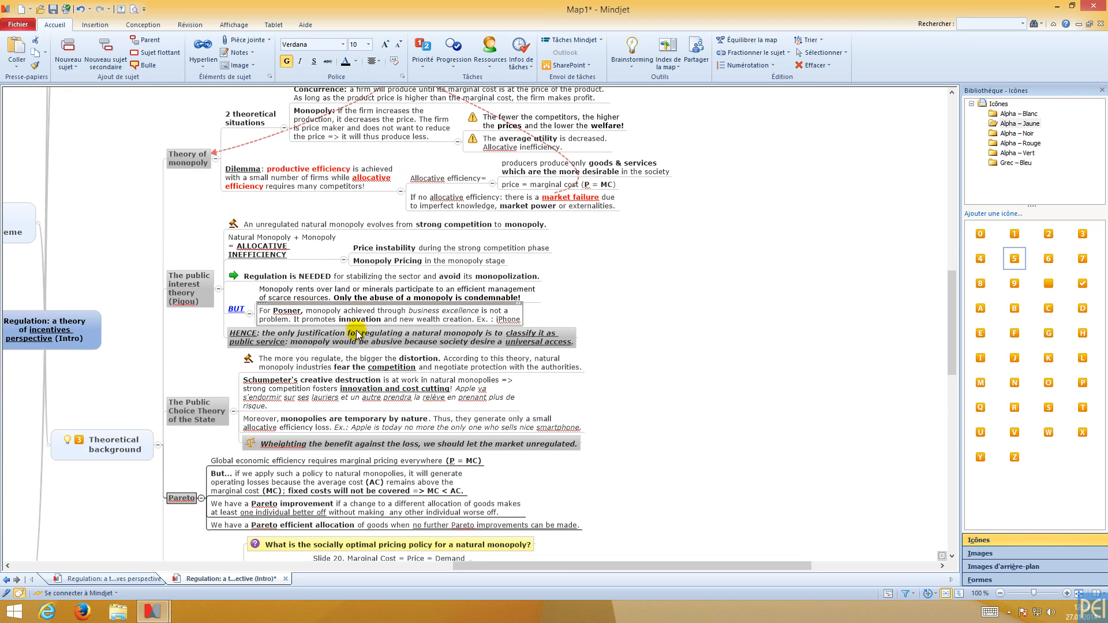
scroll(352, 343, down, 3)
click(493, 317)
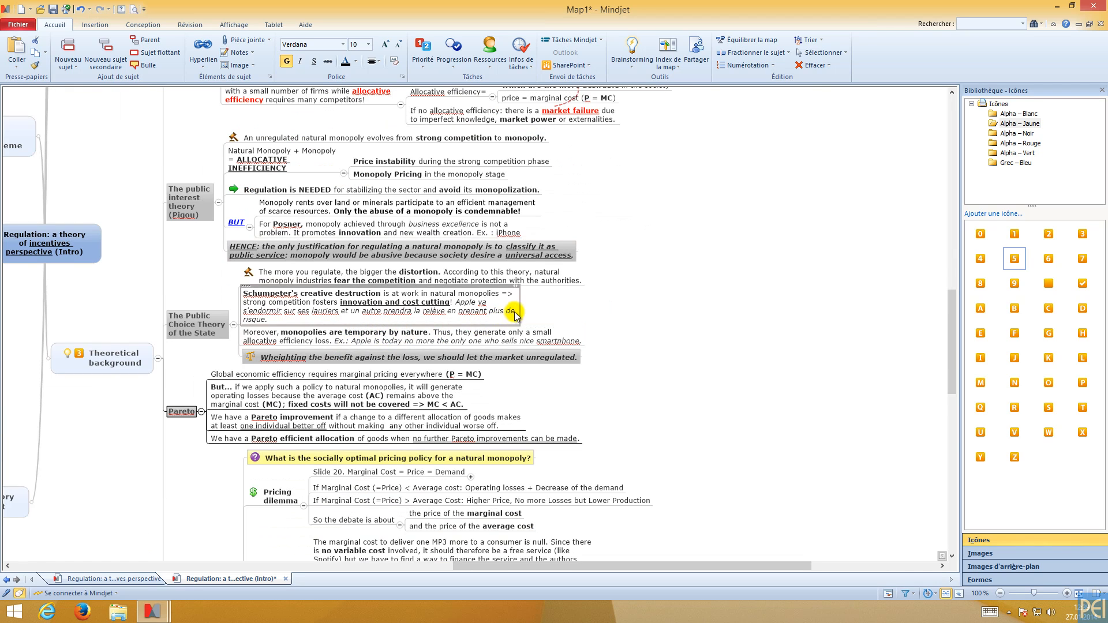
drag(519, 311, 544, 313)
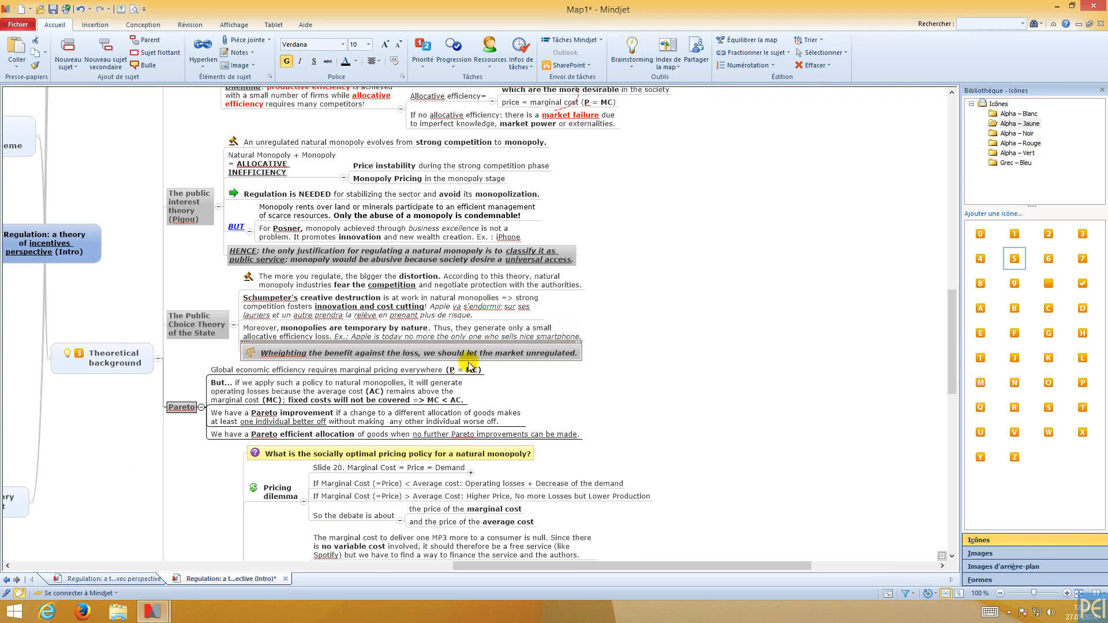
Look over the remaining branches and check the map's fit on the page in the print preview.
scroll(462, 363, down, 3)
scroll(456, 367, down, 3)
scroll(447, 365, down, 3)
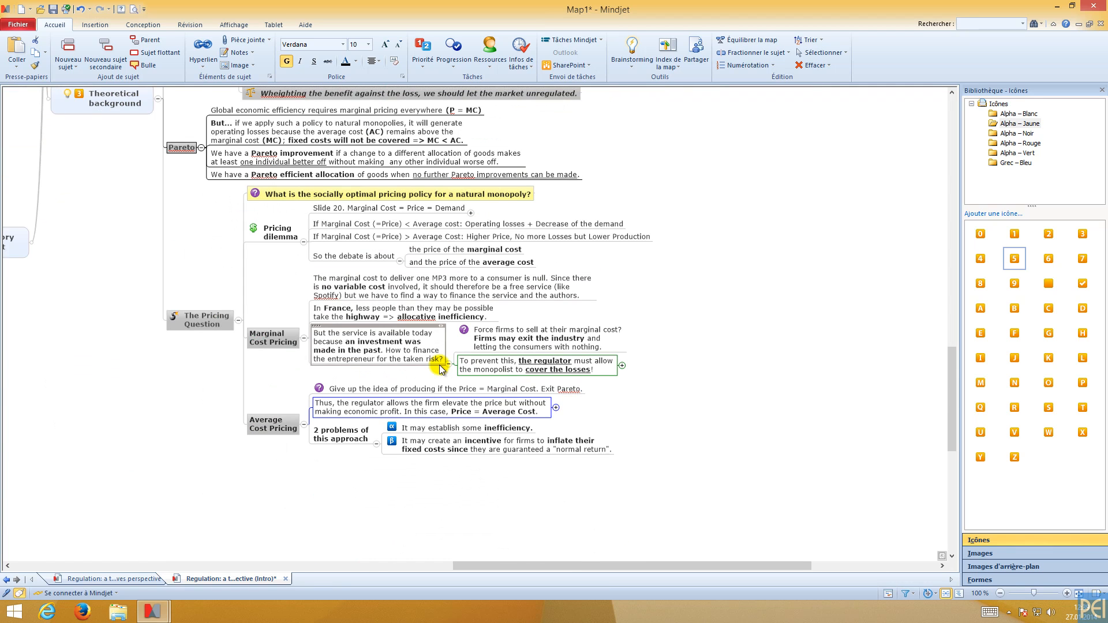
scroll(326, 358, up, 15)
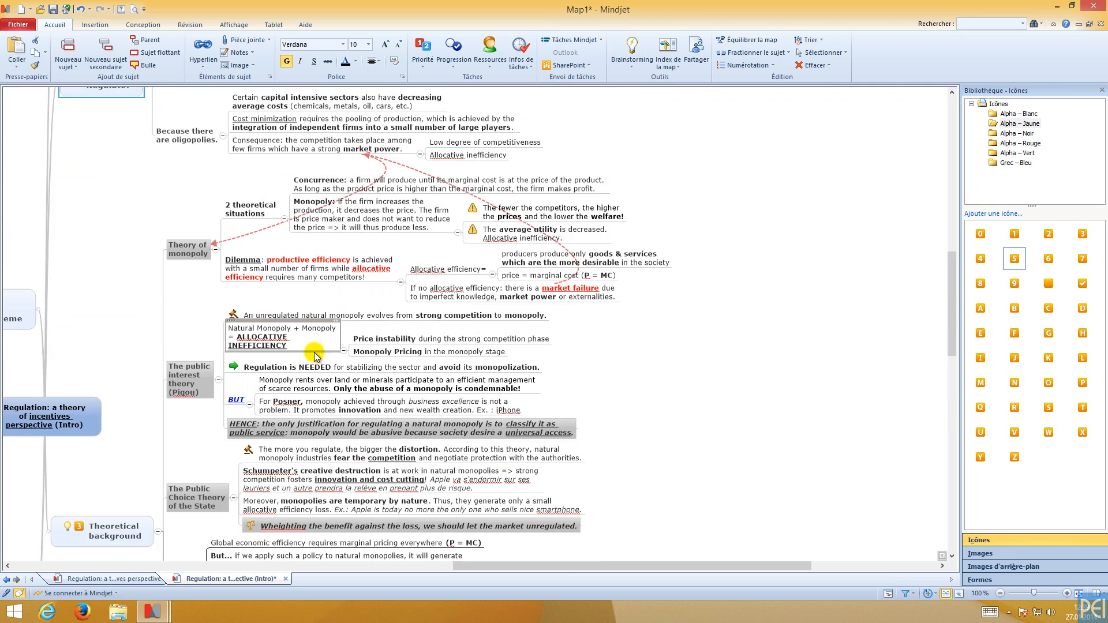
drag(522, 564, 355, 547)
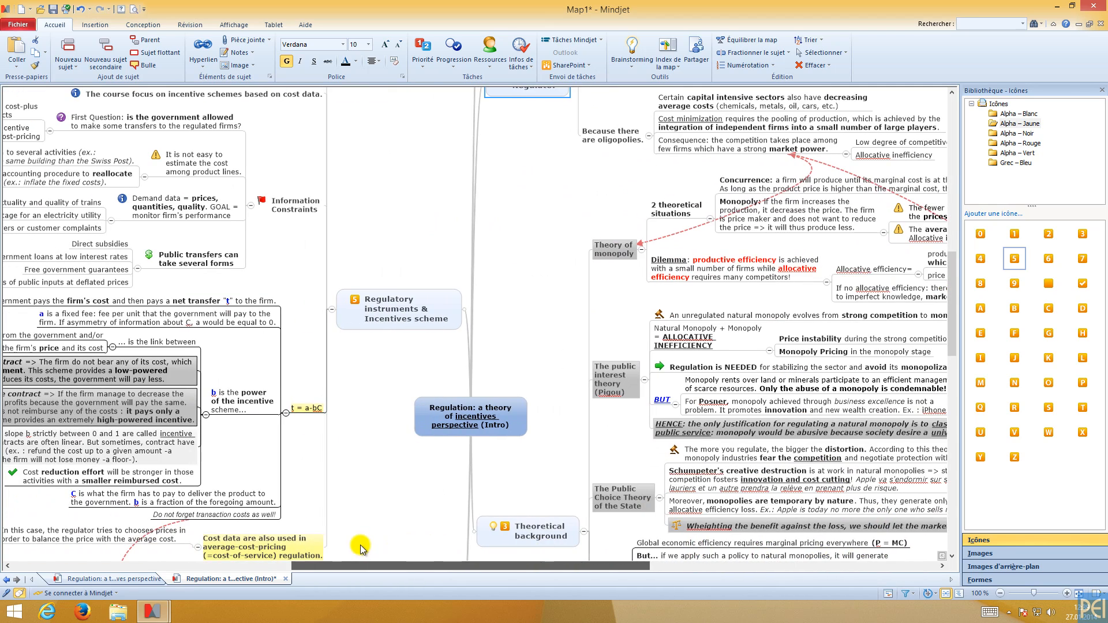
click(134, 8)
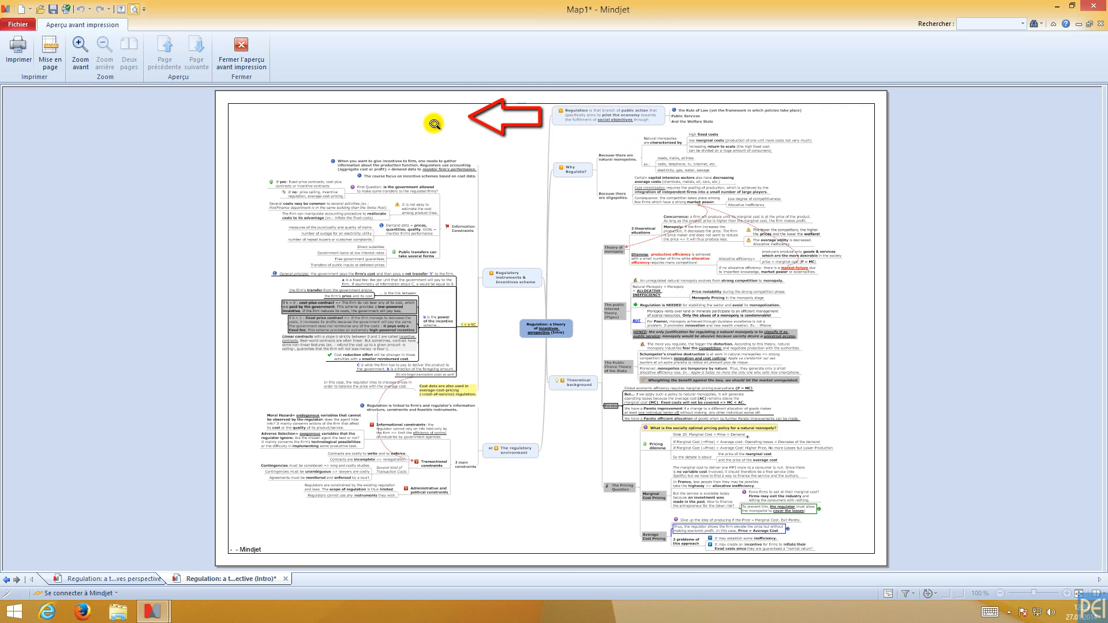
click(241, 55)
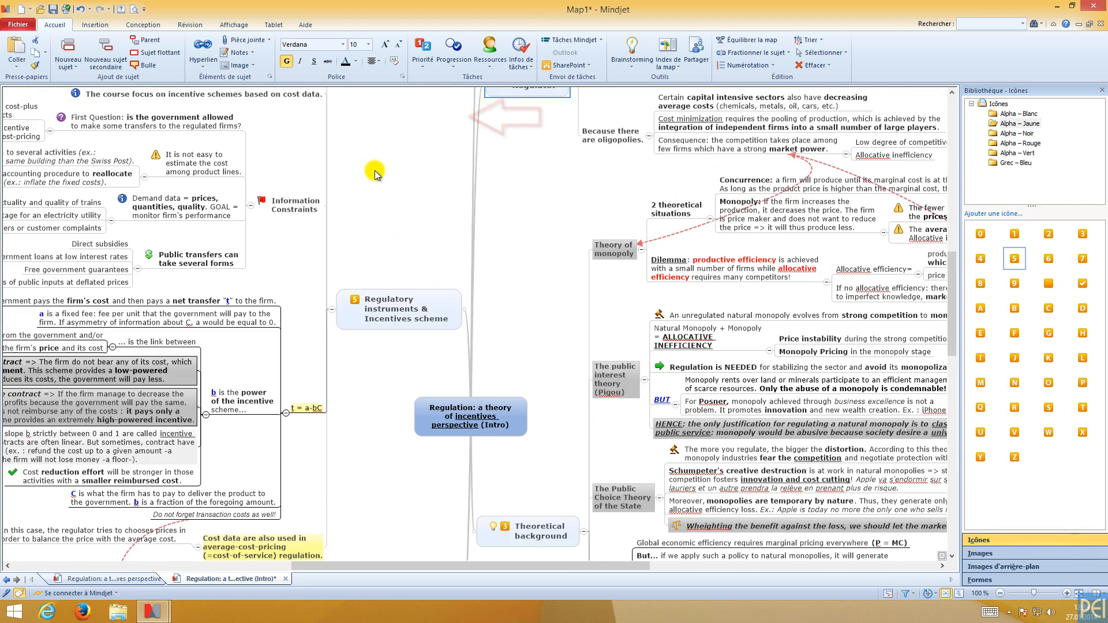
Move the "Regulation is that branch of public action" topic to the left side of the map, above the "Regulatory instruments & Incentives scheme" branch.
click(557, 294)
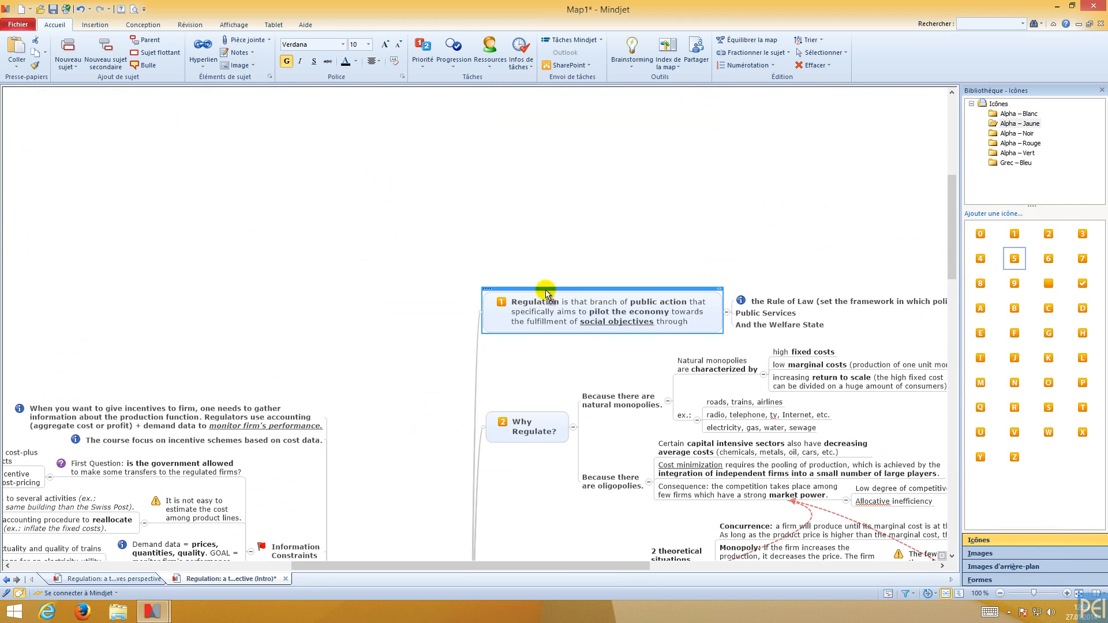
drag(539, 291, 463, 338)
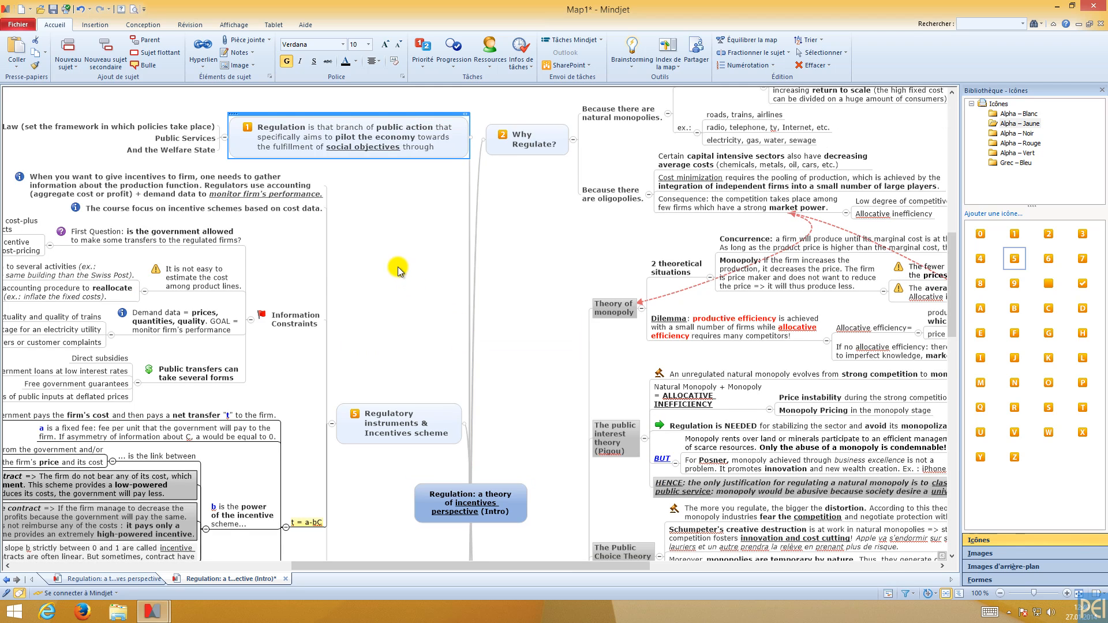
scroll(397, 278, up, 1)
drag(416, 564, 368, 564)
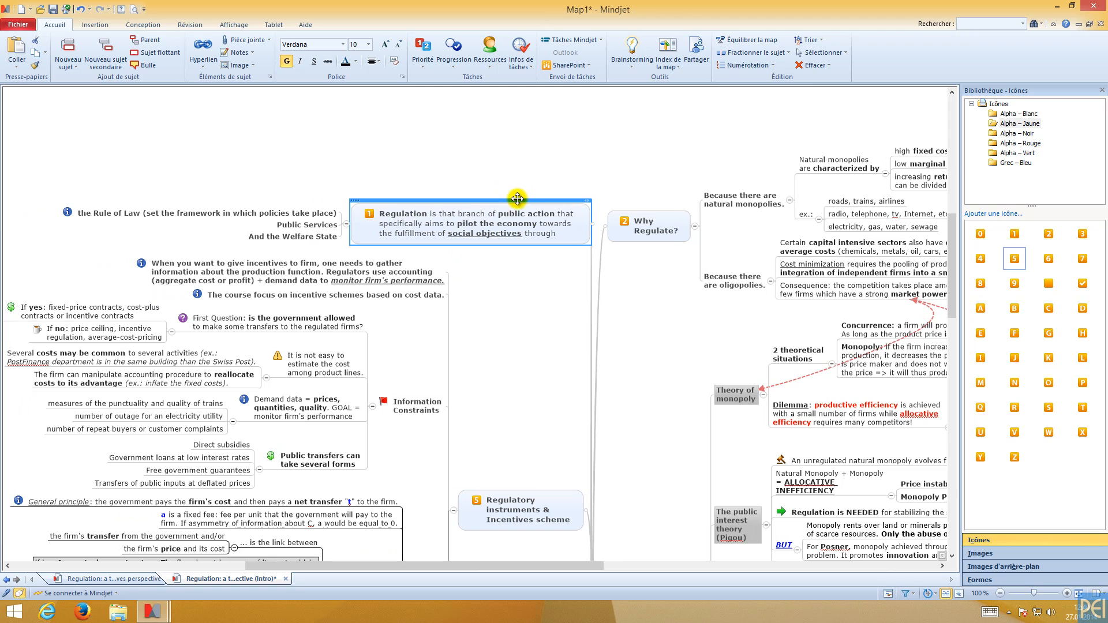
drag(512, 199, 453, 200)
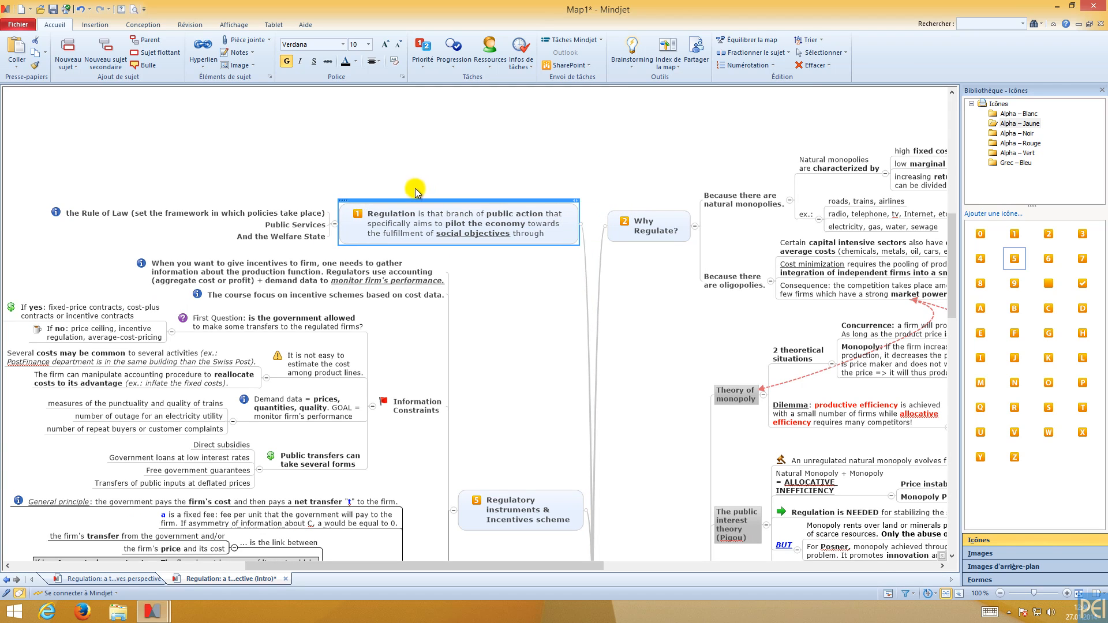
Preview the printed map and turn off the border and the footer in its page setup.
click(134, 10)
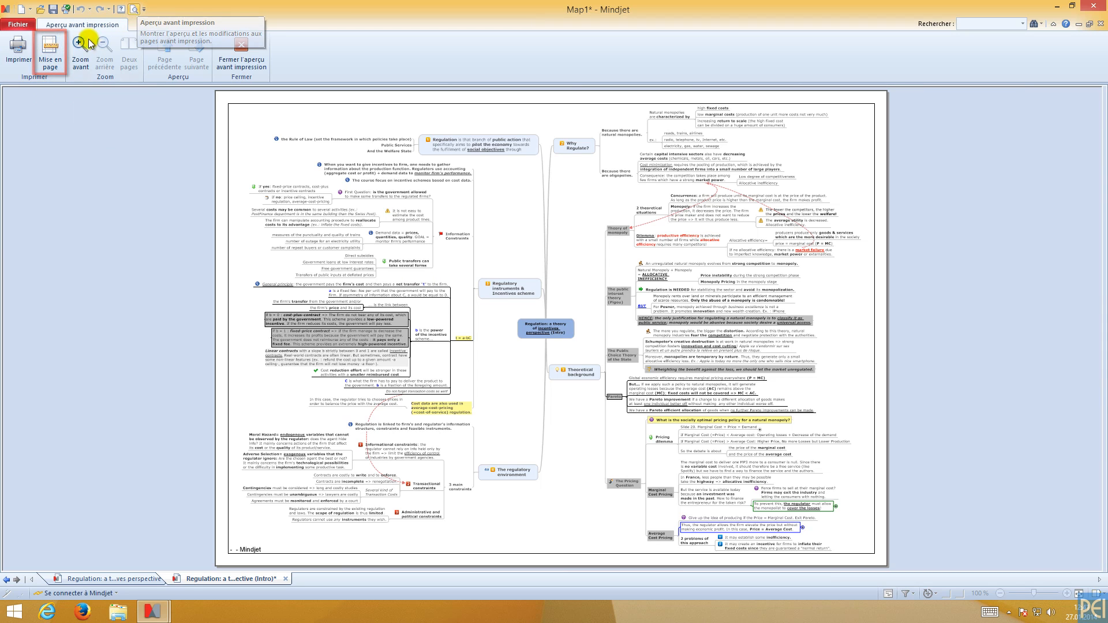
click(51, 52)
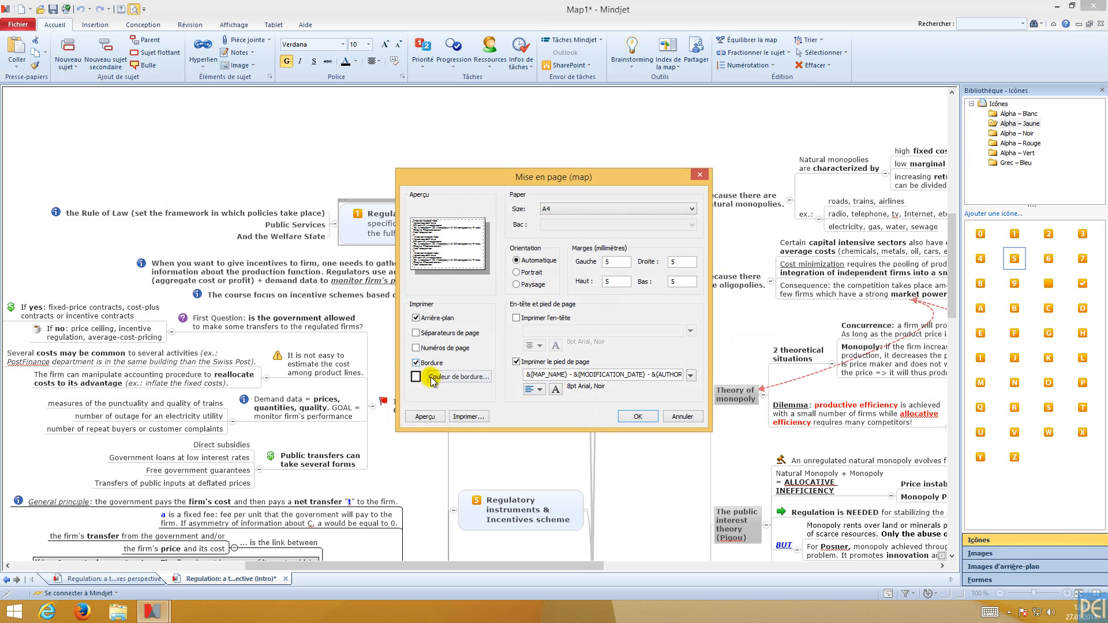
click(426, 364)
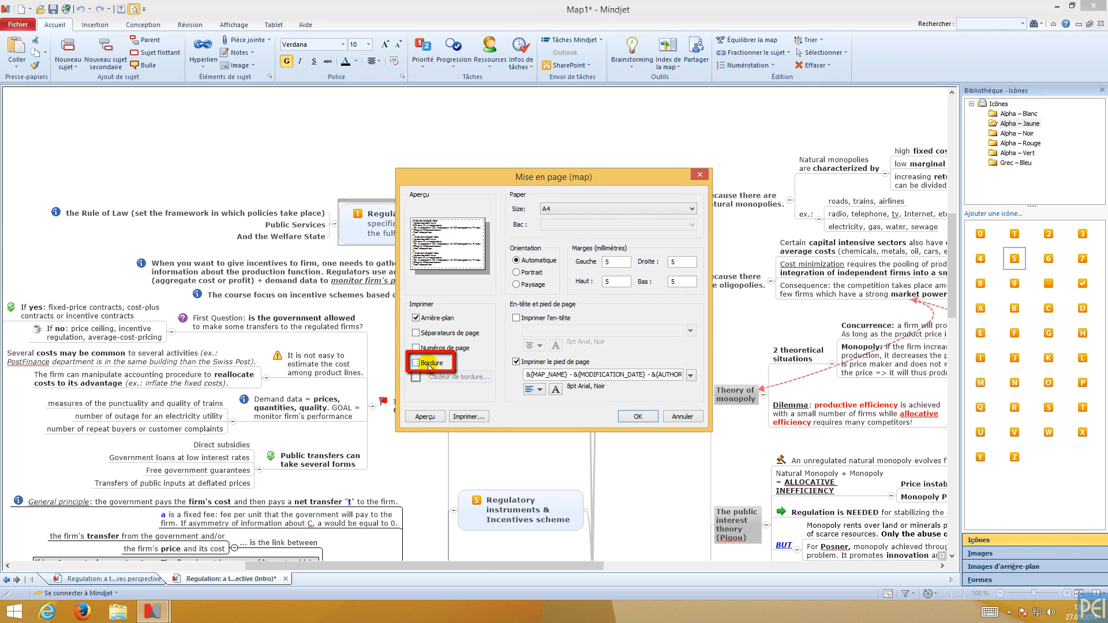
click(517, 362)
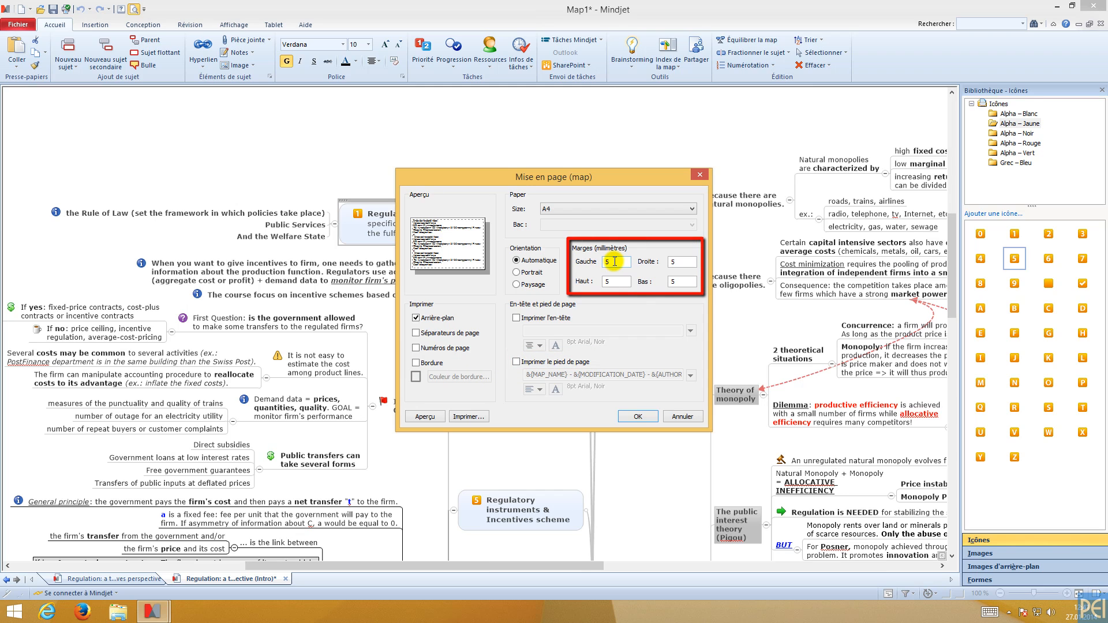
Set the left, top, right and bottom page margins to 0 mm and apply the page setup.
text(0)
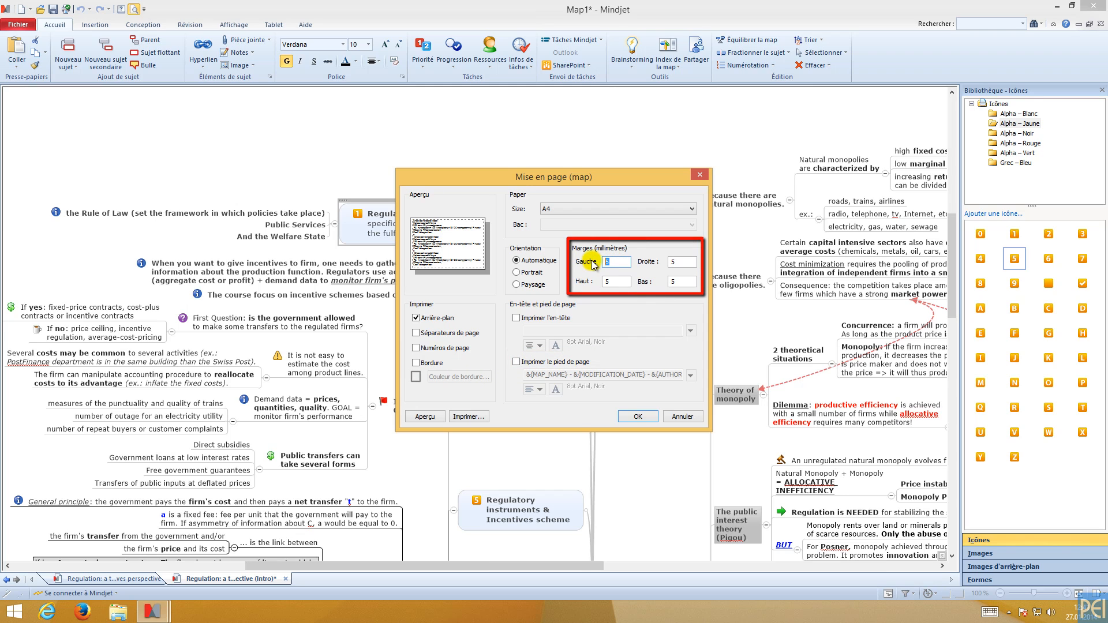
drag(630, 282, 608, 281)
text(0)
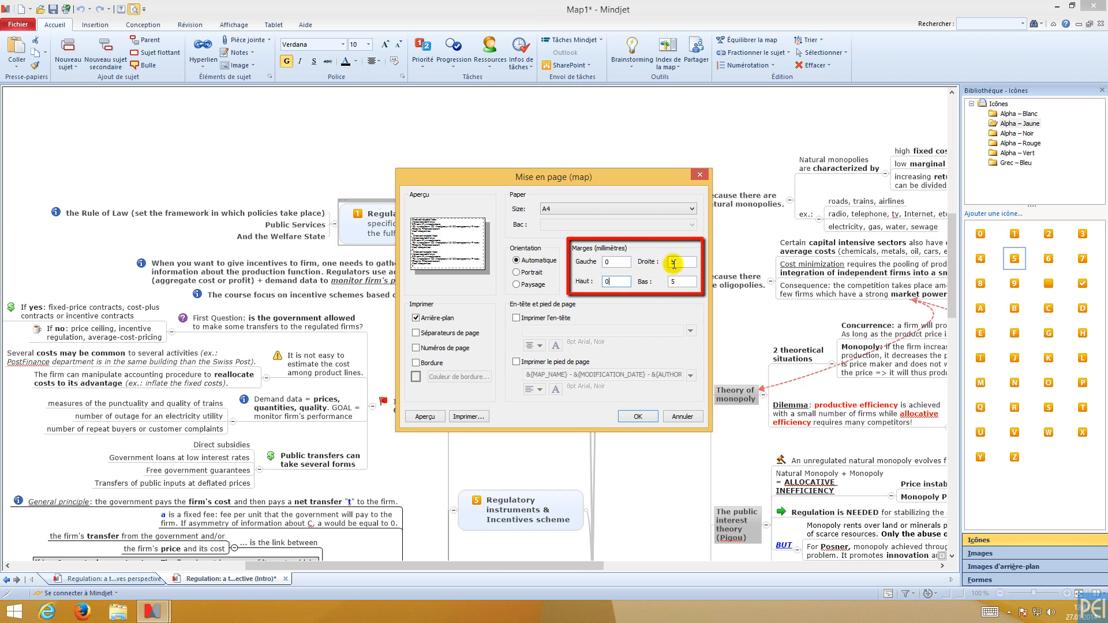
drag(681, 263, 650, 286)
text(0)
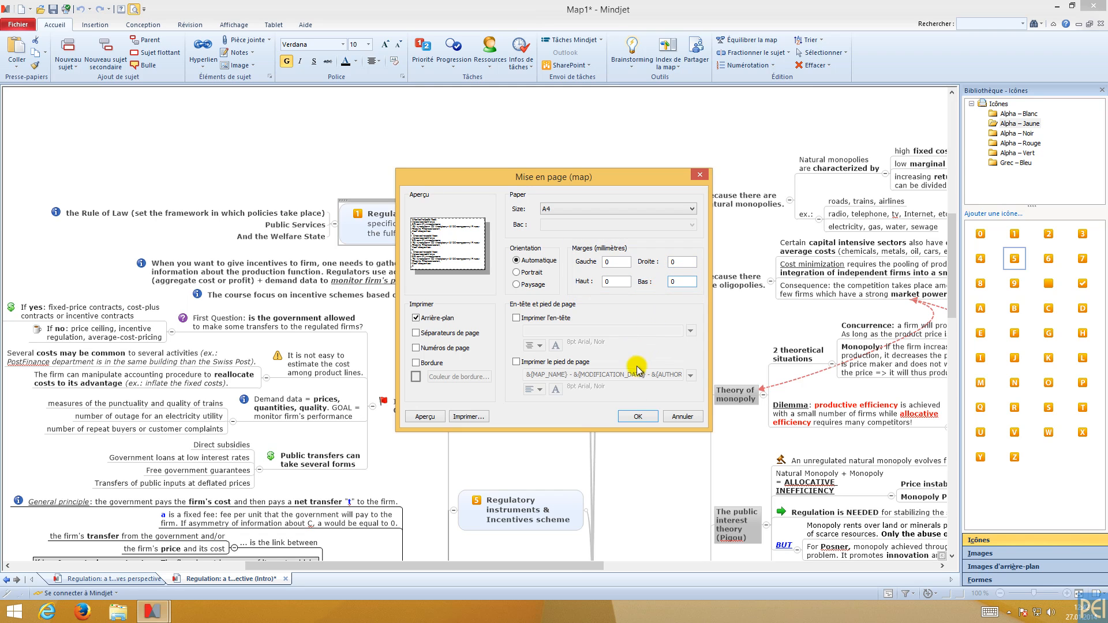
click(638, 416)
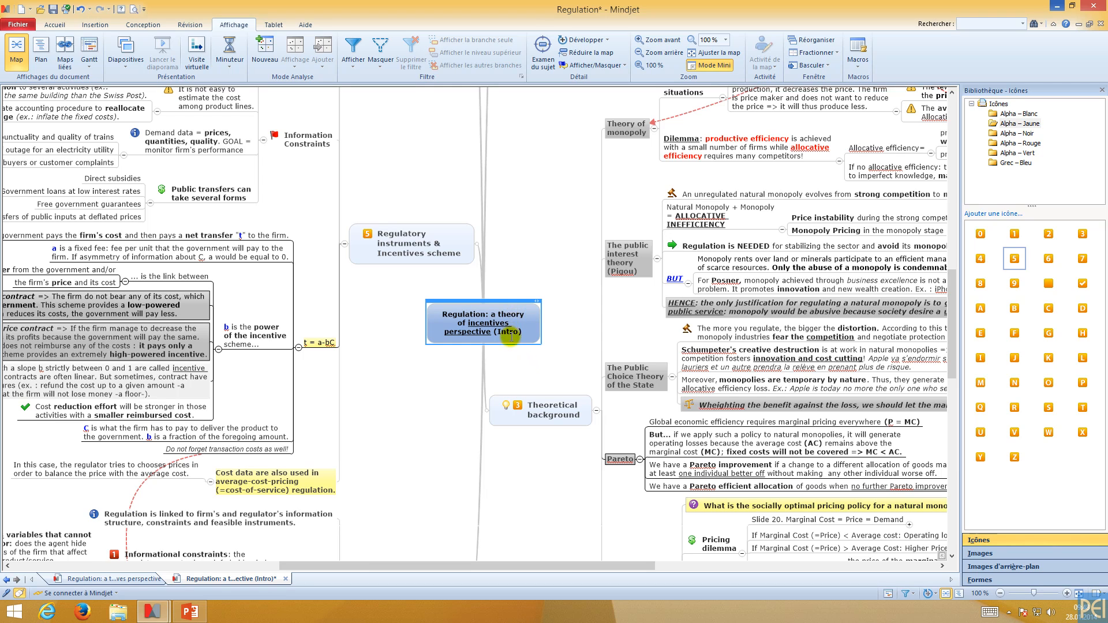
Create a new slide from the "Why Regulate?" topic.
scroll(658, 302, up, 3)
scroll(658, 301, up, 6)
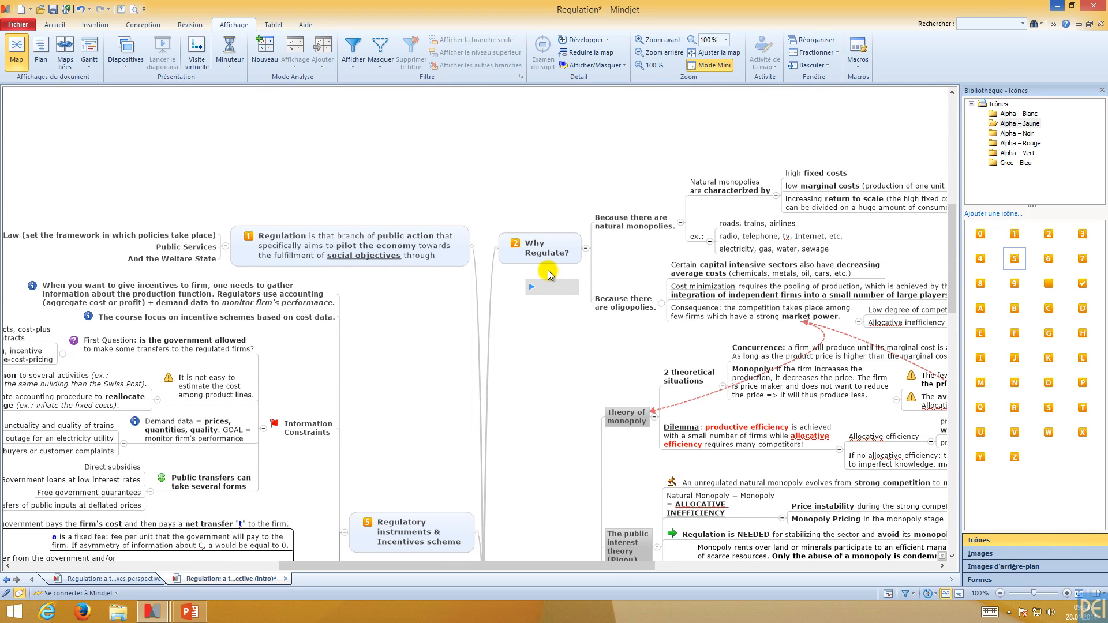
click(548, 255)
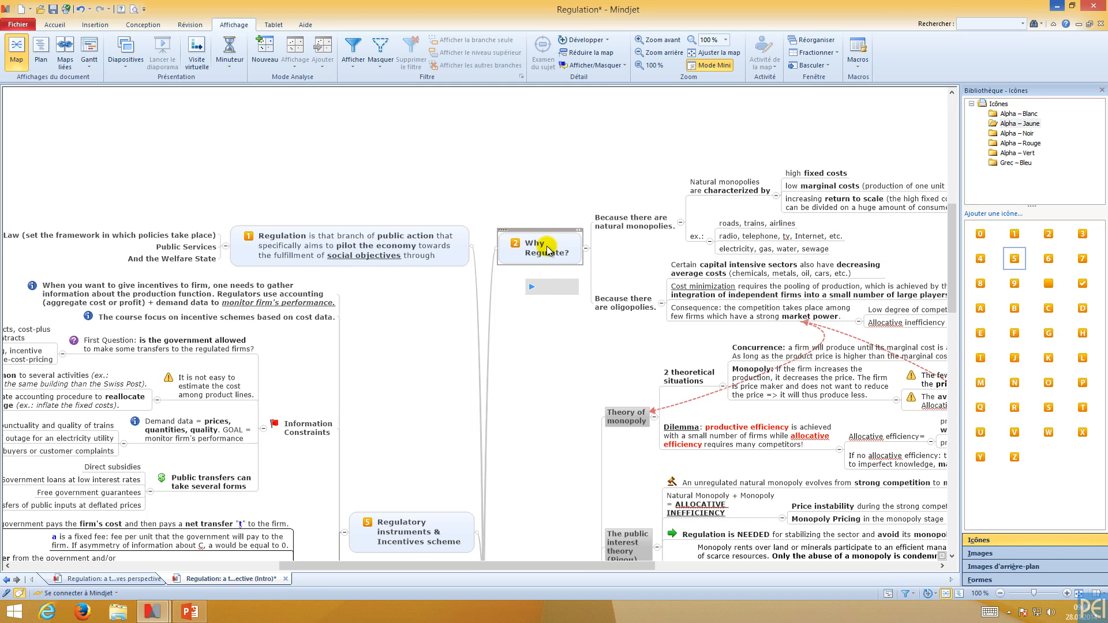
right_click(542, 246)
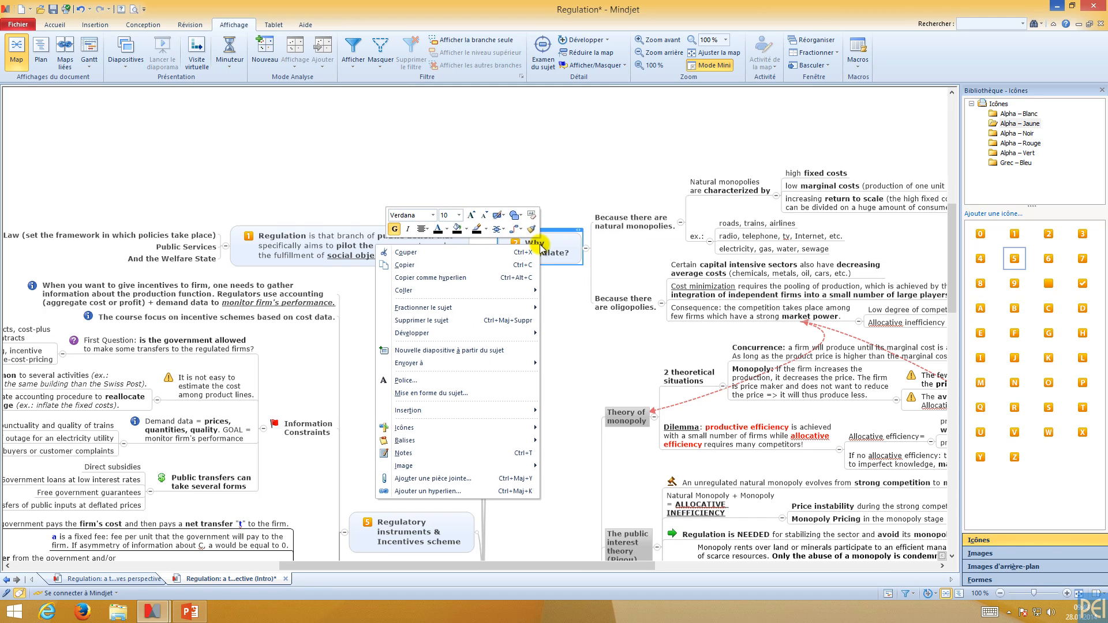
click(514, 351)
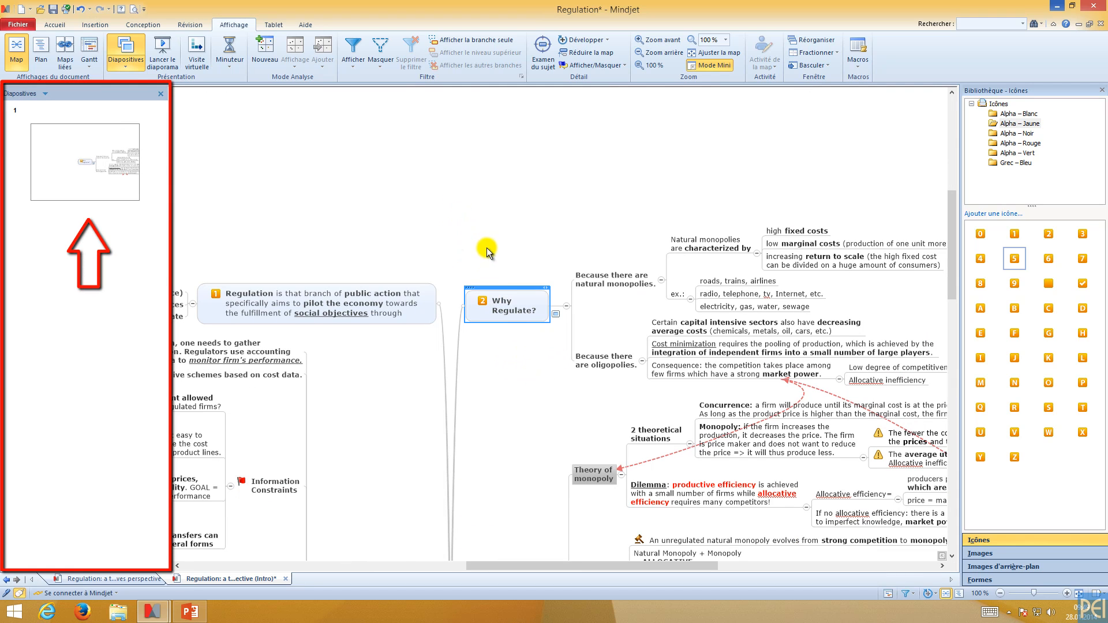
Open the "Why Regulate?" slide and check how its branch fits within the slide frame.
drag(453, 206, 869, 389)
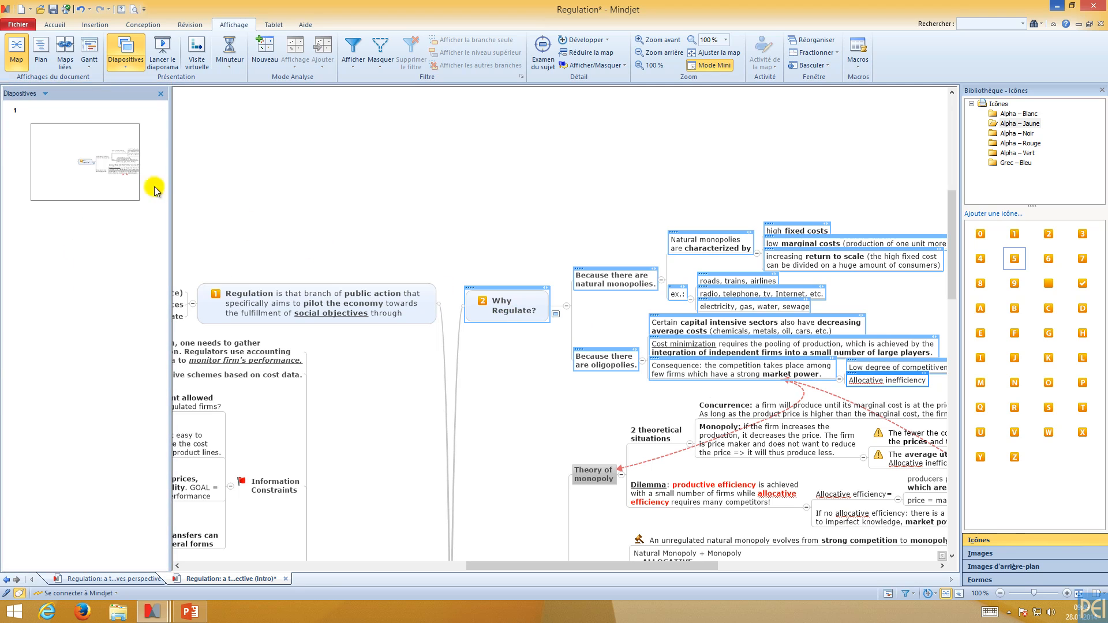
click(124, 154)
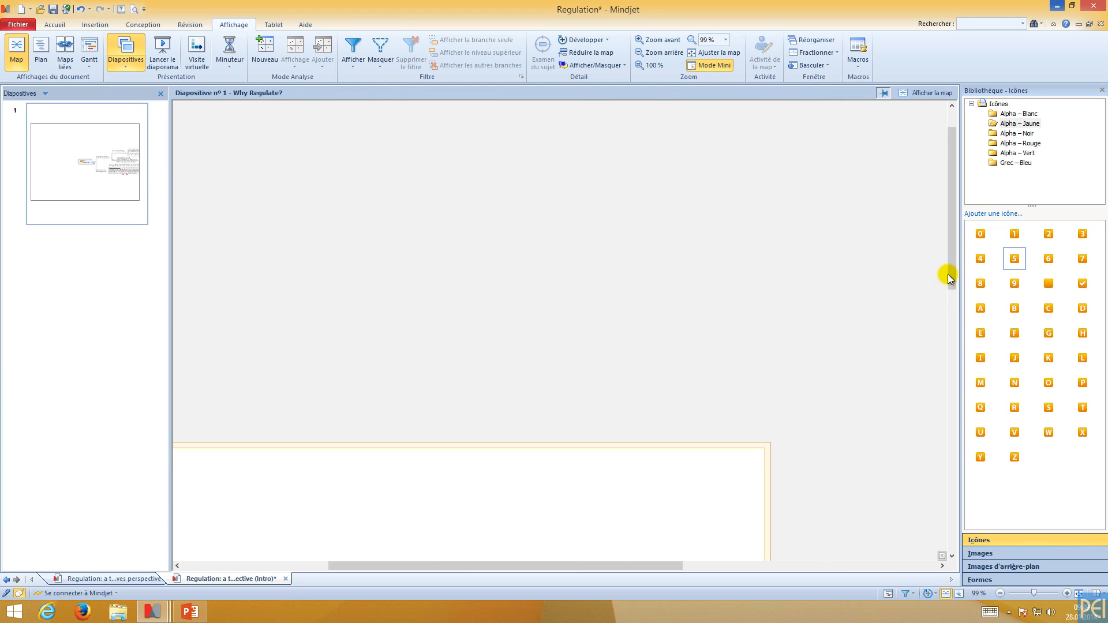
drag(949, 267, 943, 392)
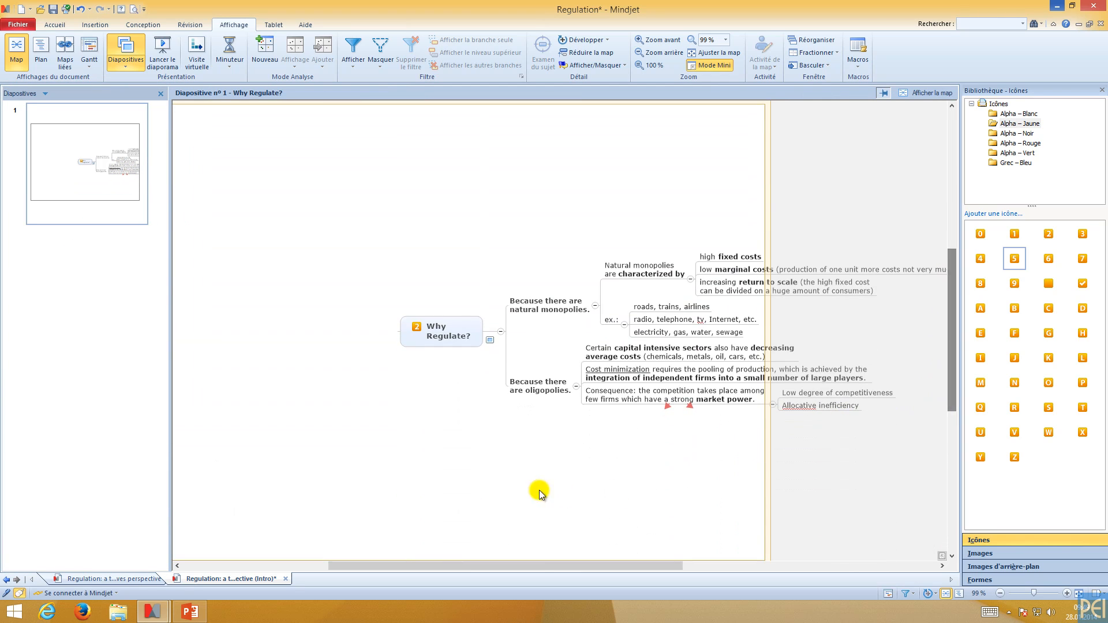
drag(532, 566, 583, 561)
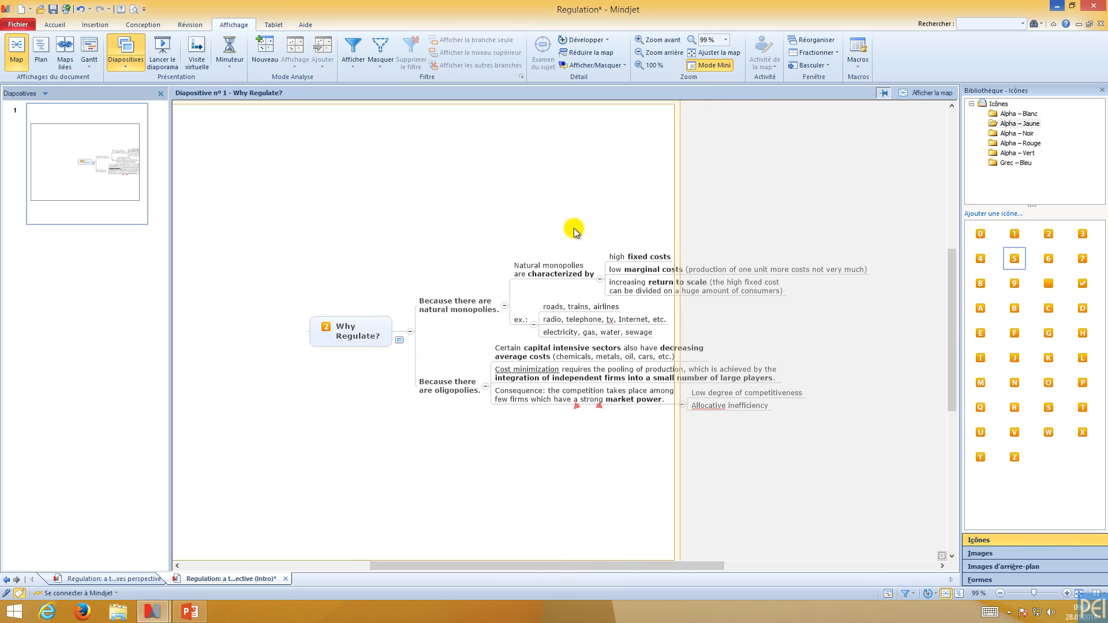
Return to the full map and create a new slide from the "b is the power of the incentive scheme..." topic.
click(936, 95)
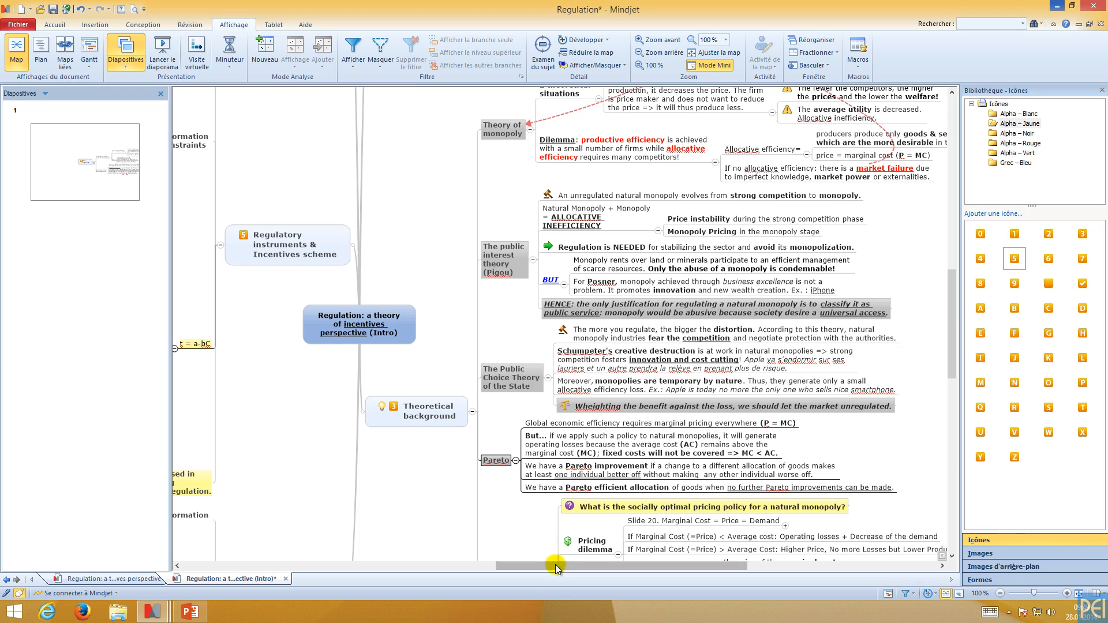
drag(556, 567, 406, 560)
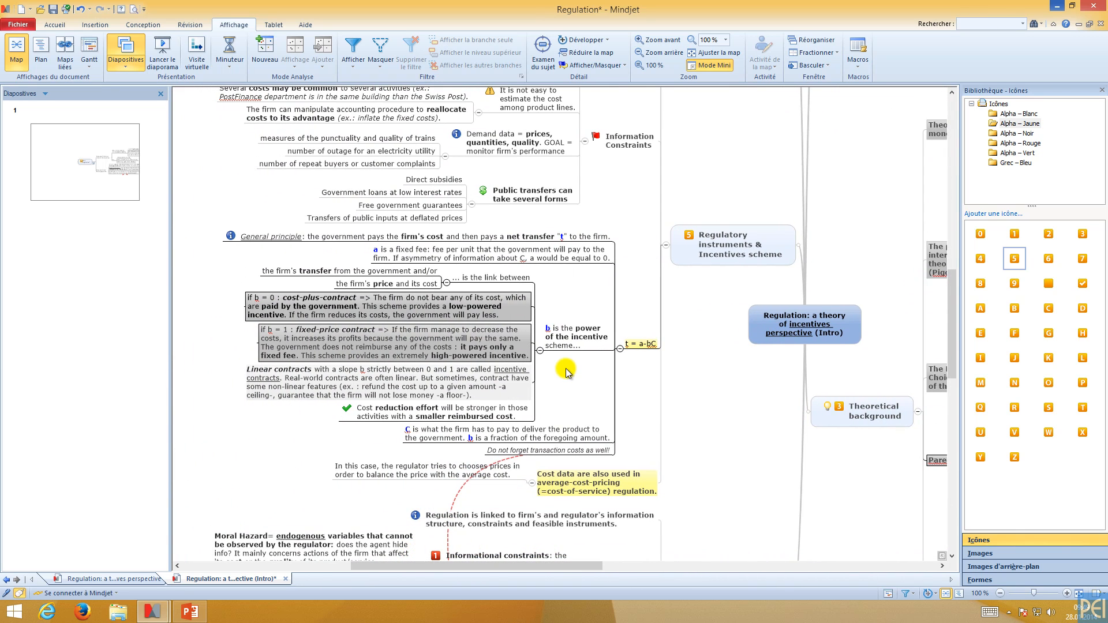
click(561, 344)
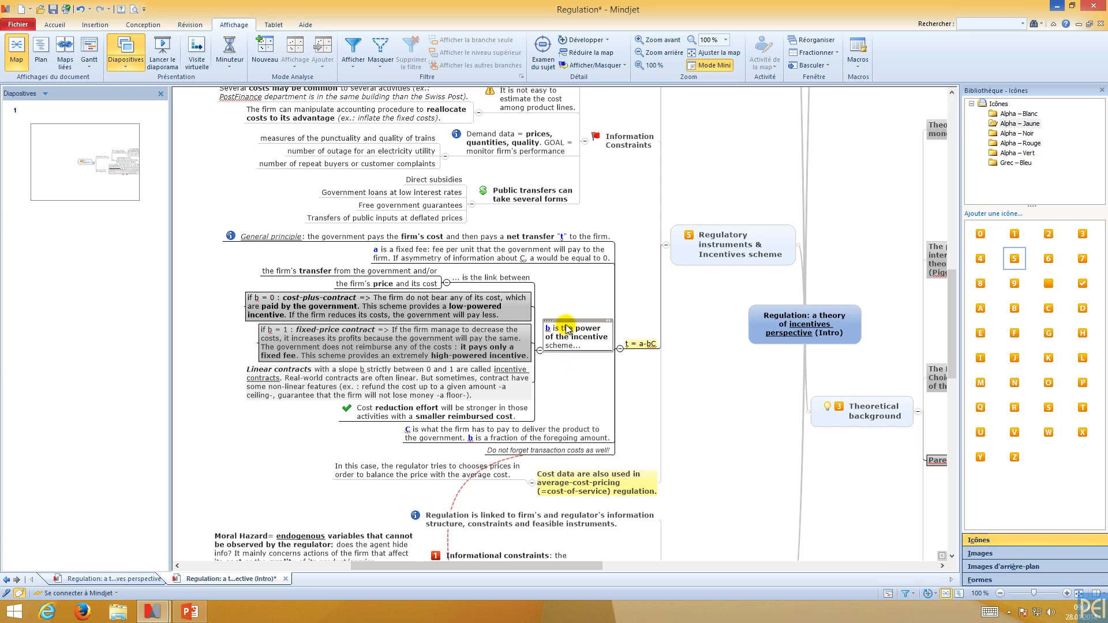
drag(581, 274, 329, 416)
click(580, 326)
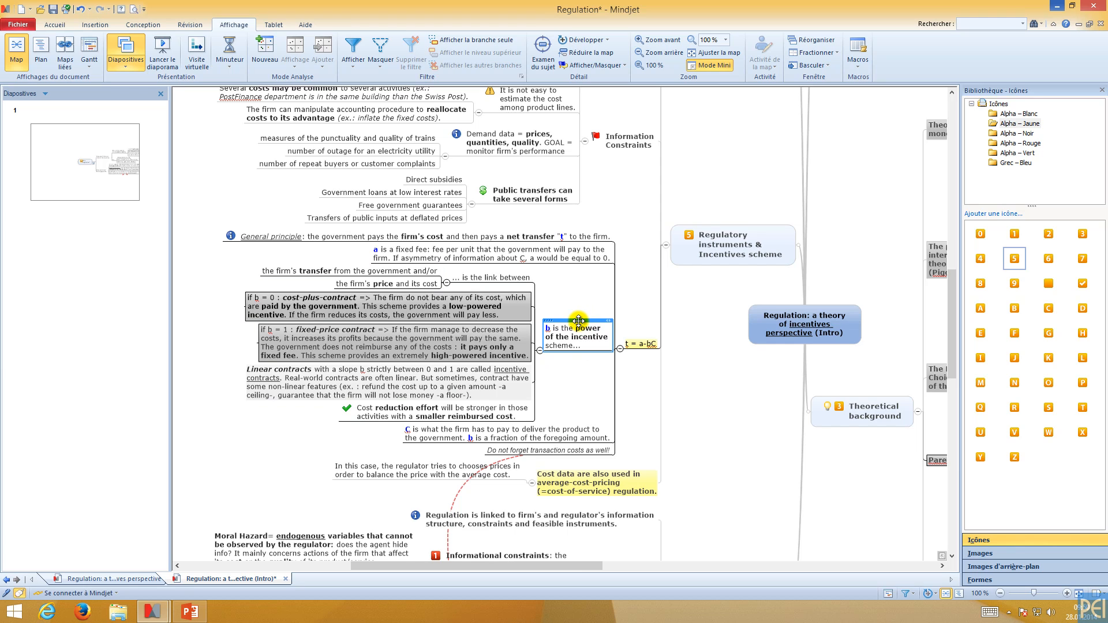
right_click(579, 321)
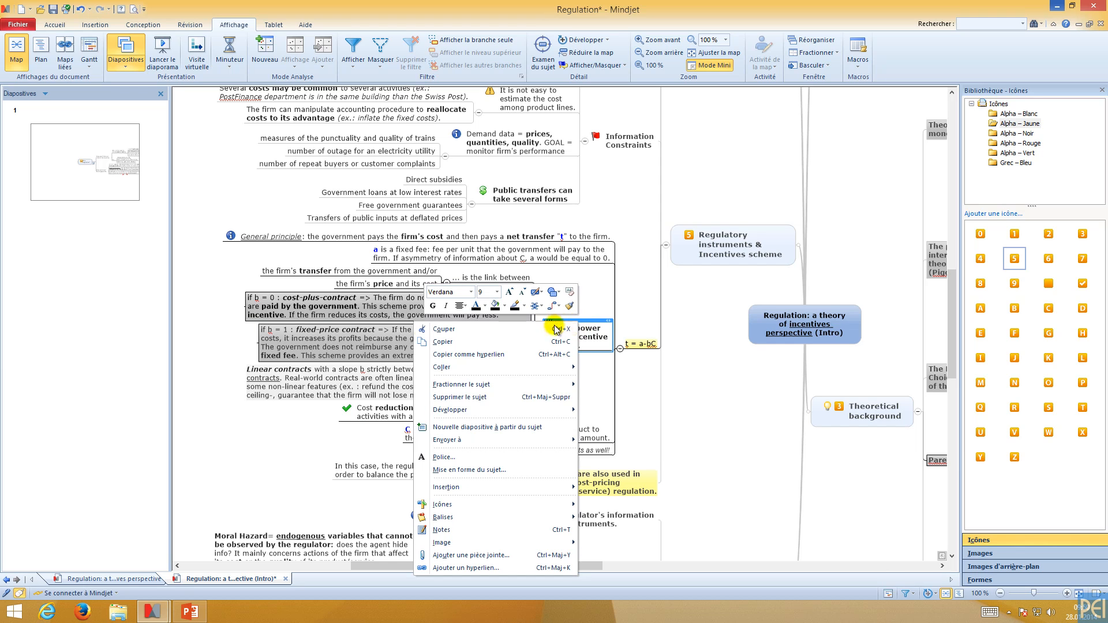
click(543, 427)
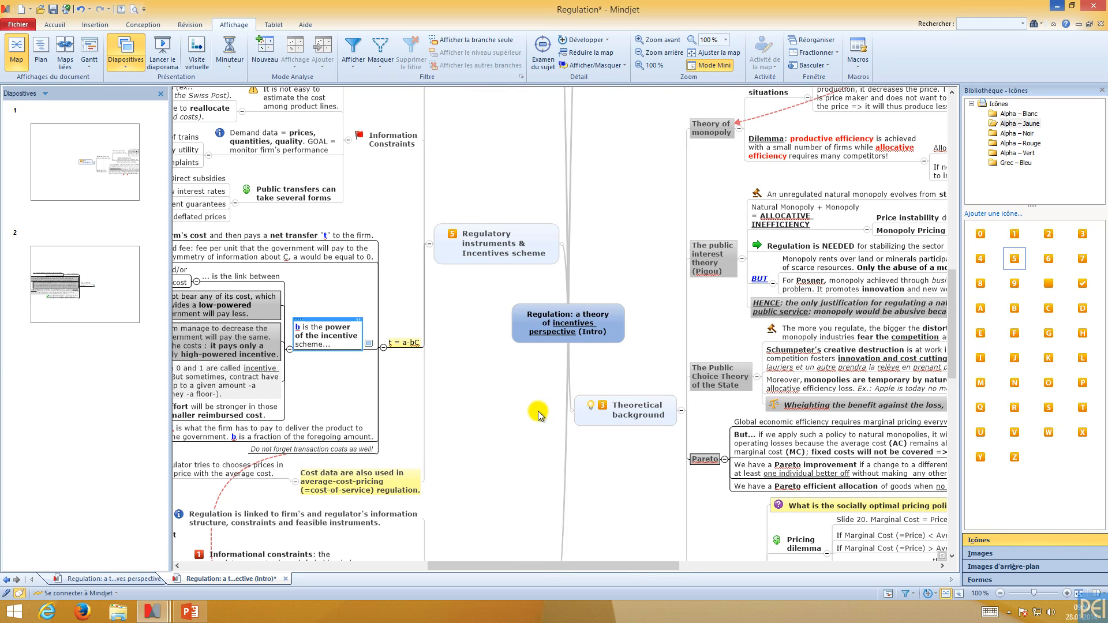
Open the "b is the power of the incentive scheme..." slide, check how its branch fits the frame, and return to the full map.
click(86, 280)
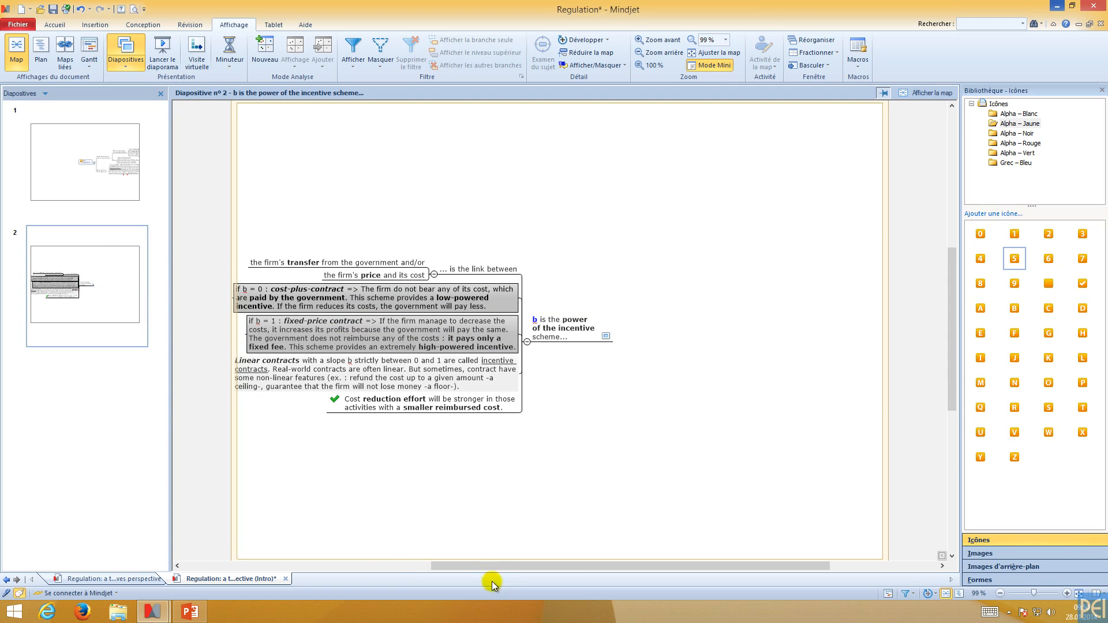
drag(490, 566, 456, 566)
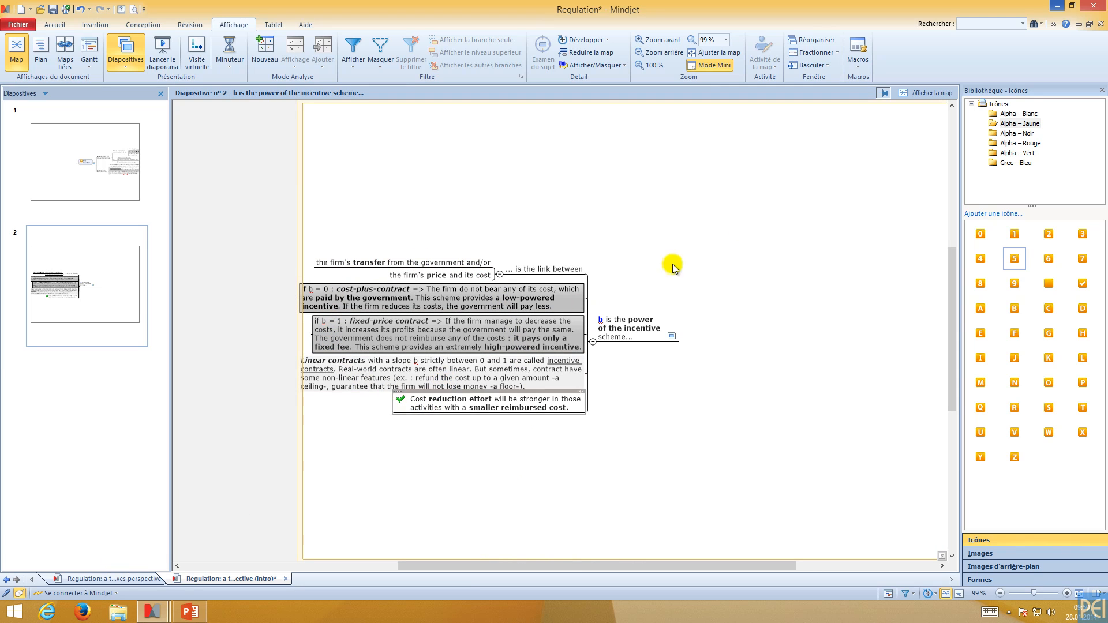
click(930, 96)
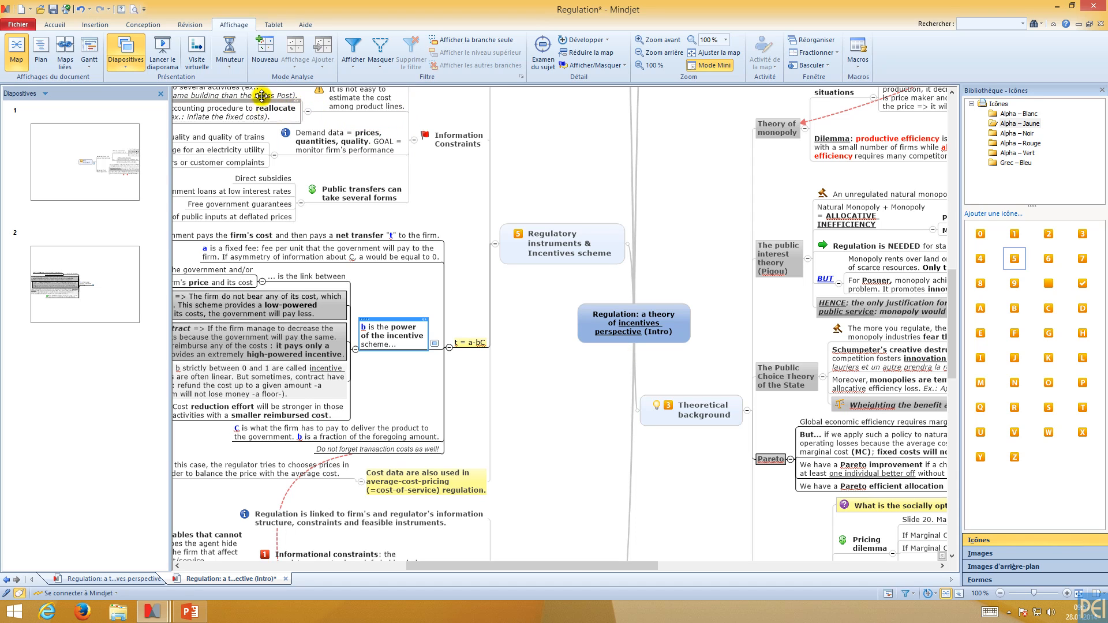
Export the slides to a Microsoft PowerPoint presentation named Regulation on the desktop, using the option to export as PowerPoint objects.
click(121, 68)
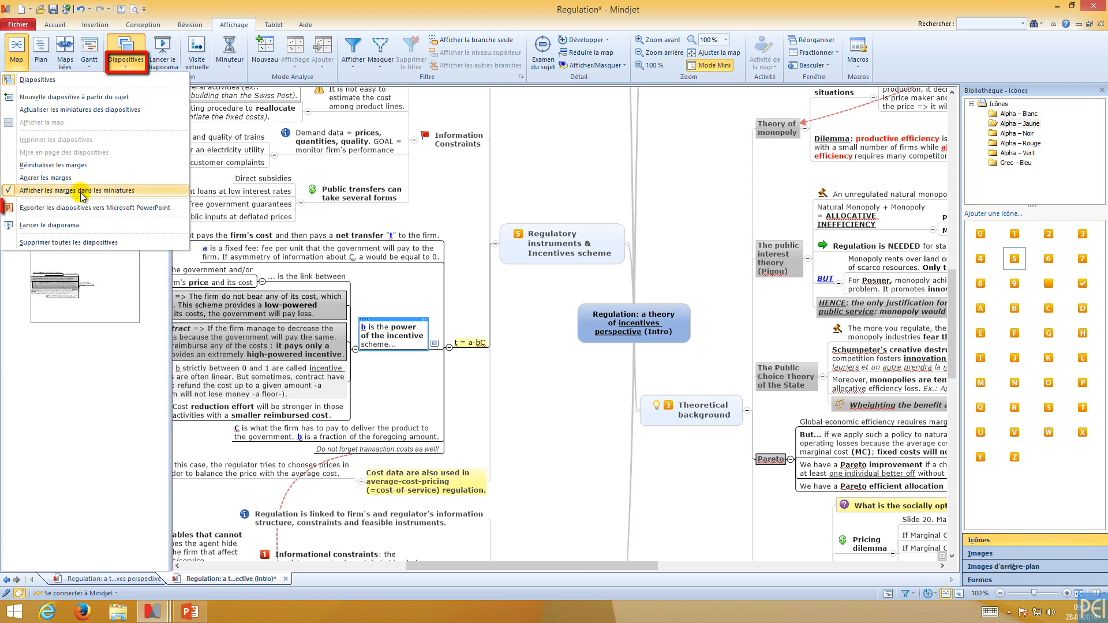
click(166, 211)
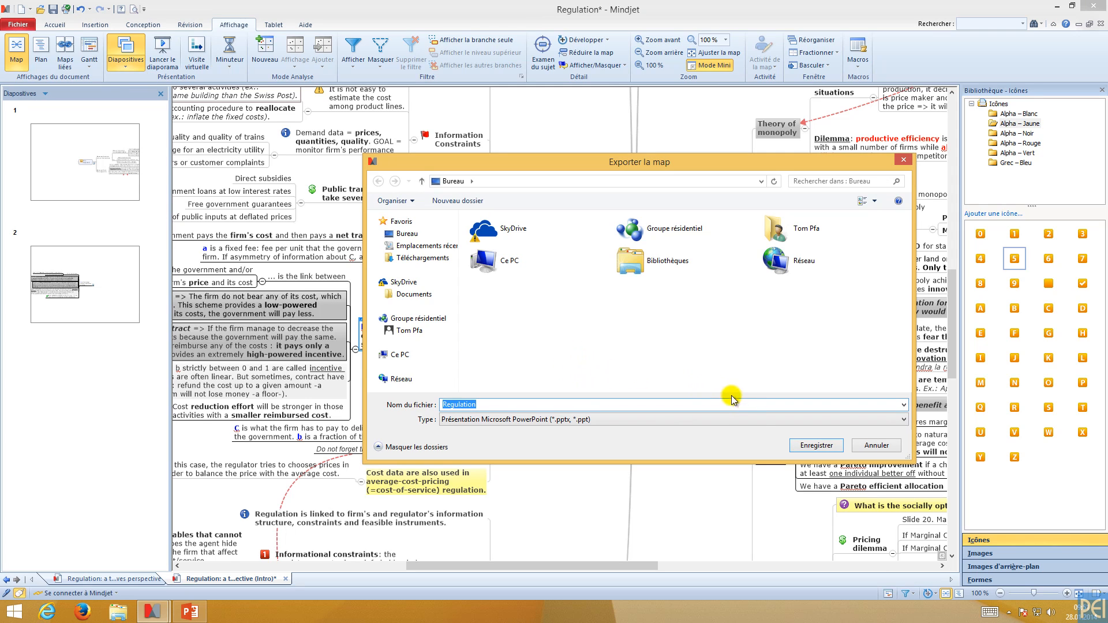
click(817, 446)
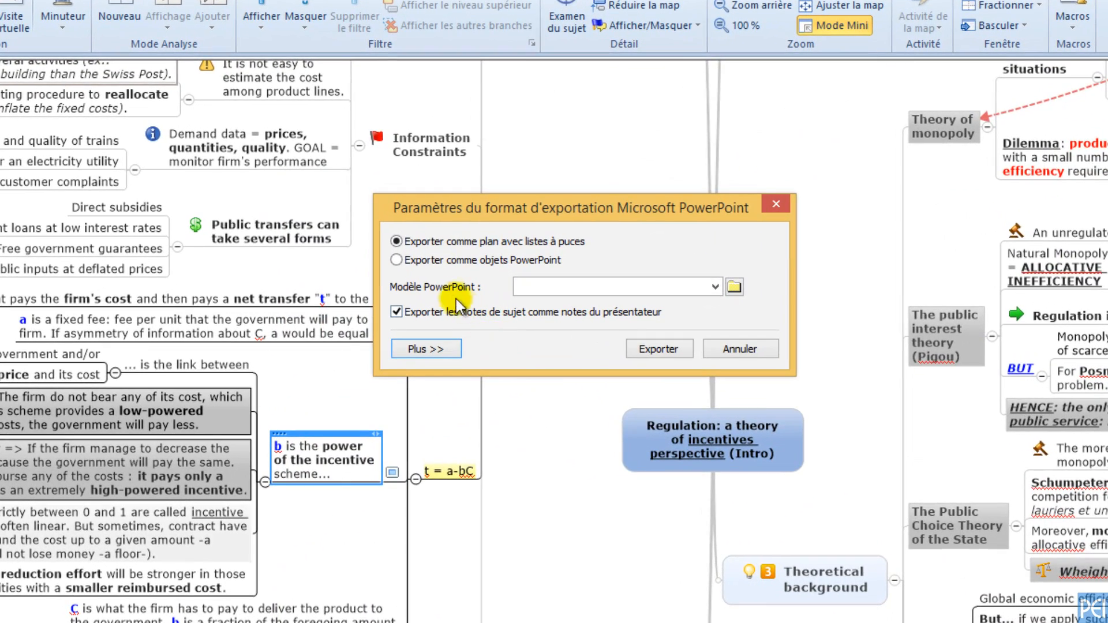
click(578, 245)
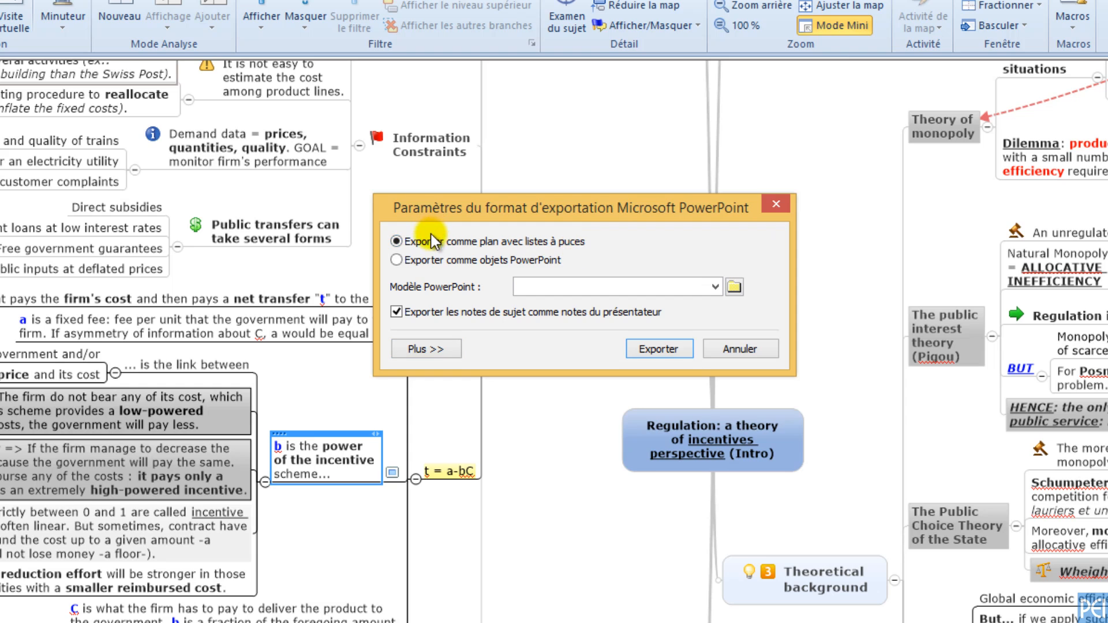
click(437, 264)
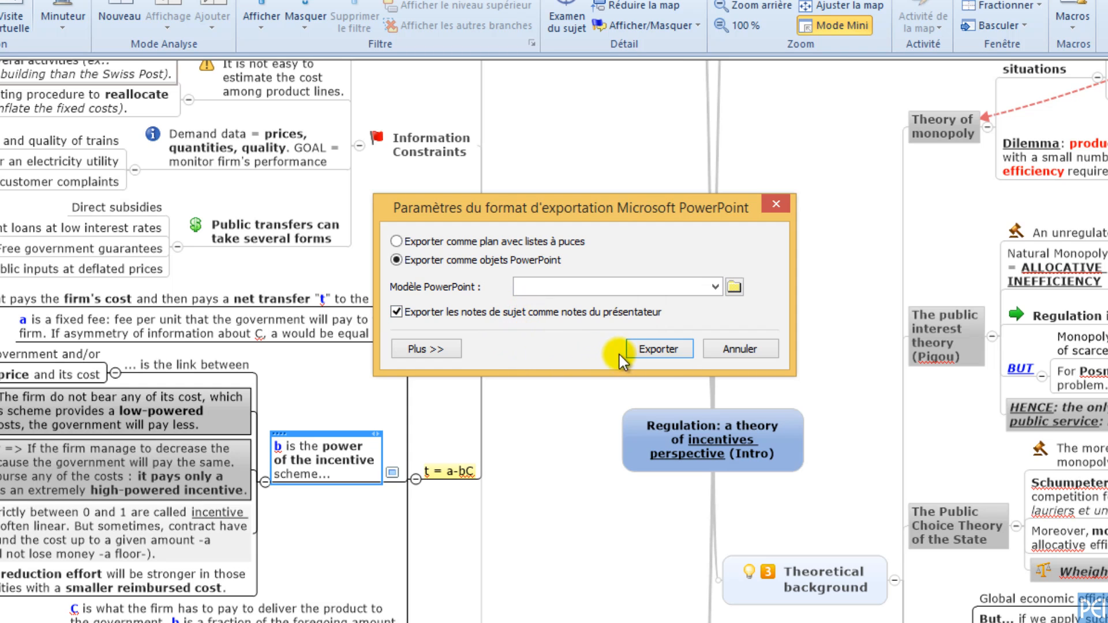
click(667, 351)
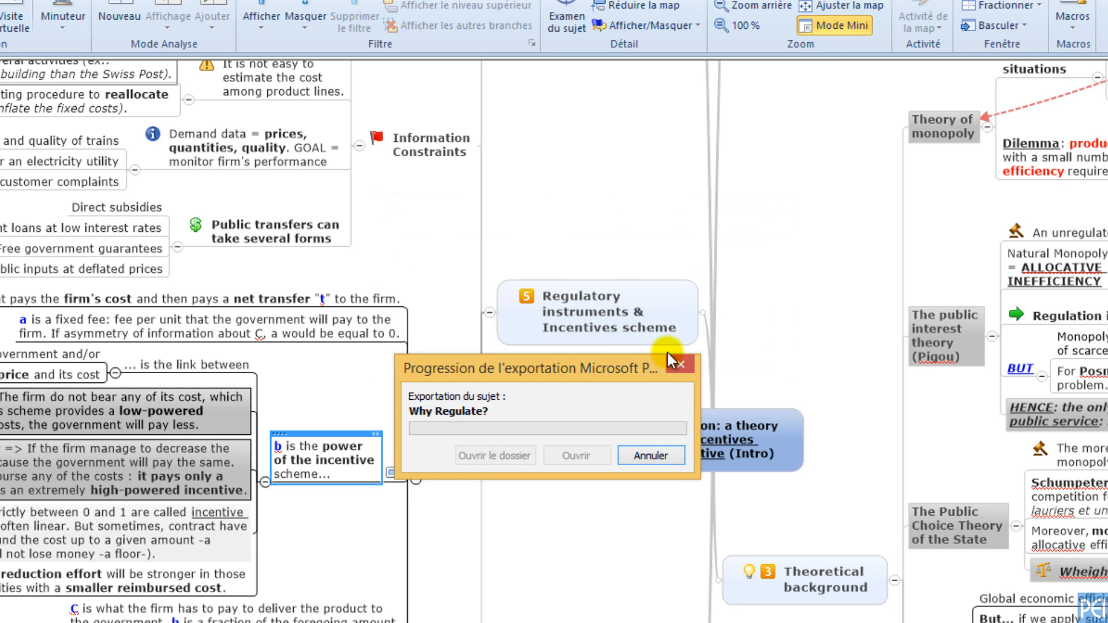